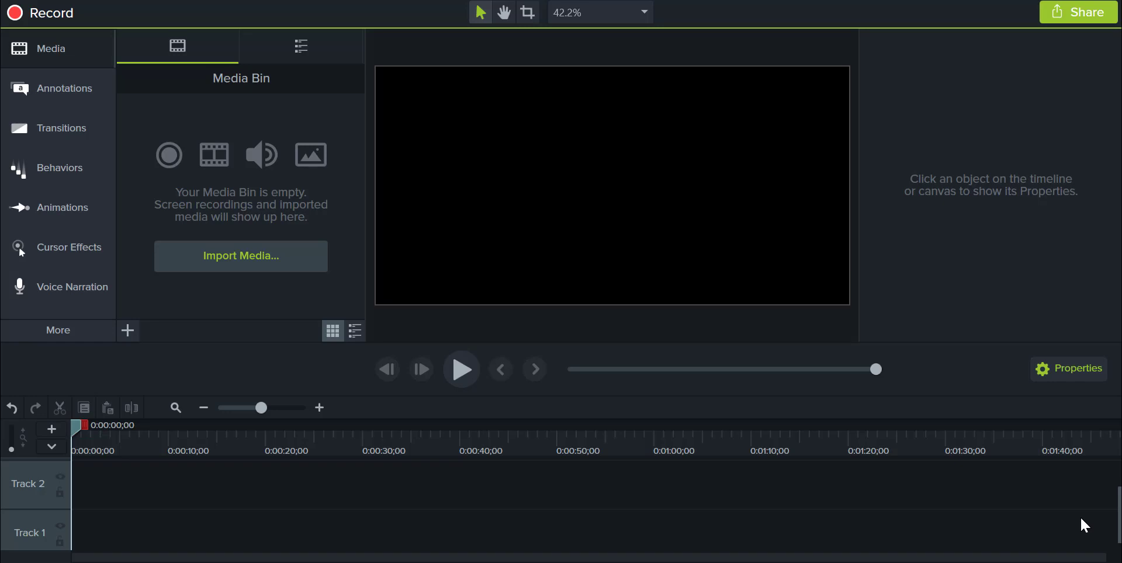
Choose MVI_7978.MOV from Documents > Camtasia Studio in the import media dialog.
click(291, 257)
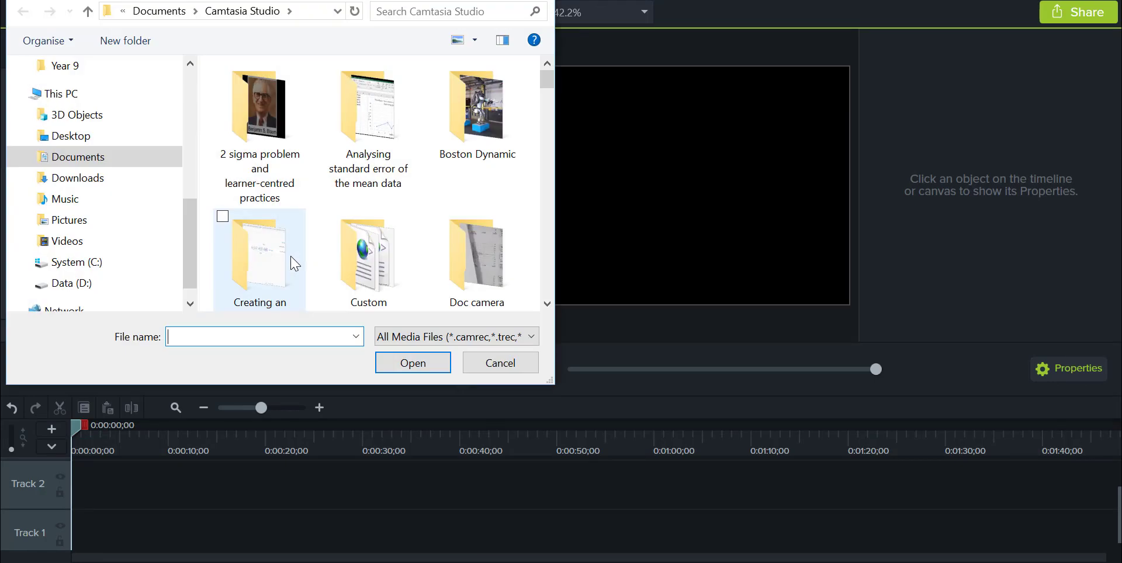
drag(542, 79, 546, 184)
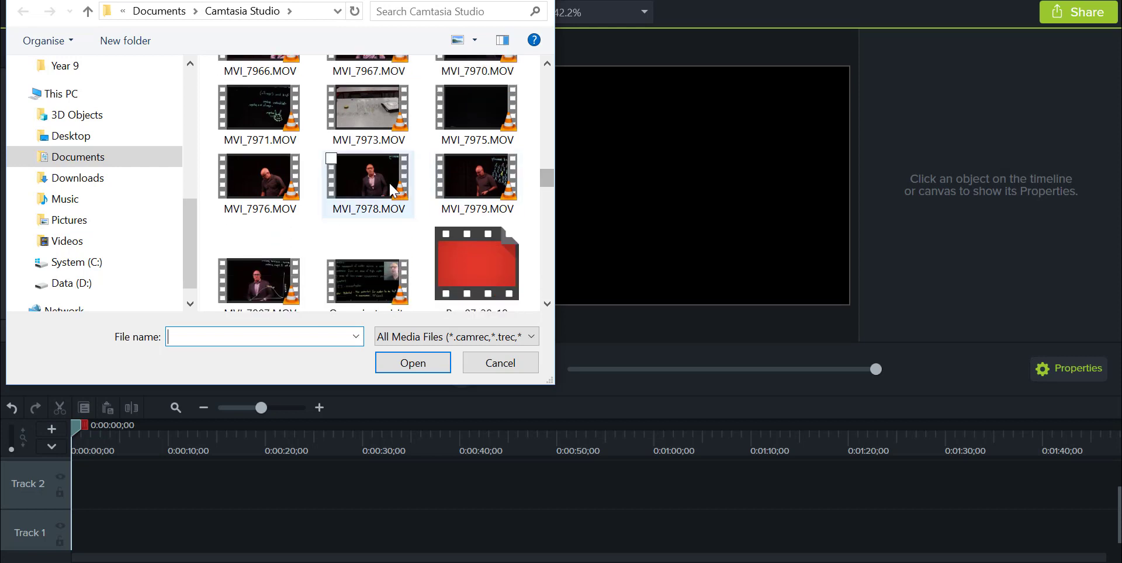
click(369, 180)
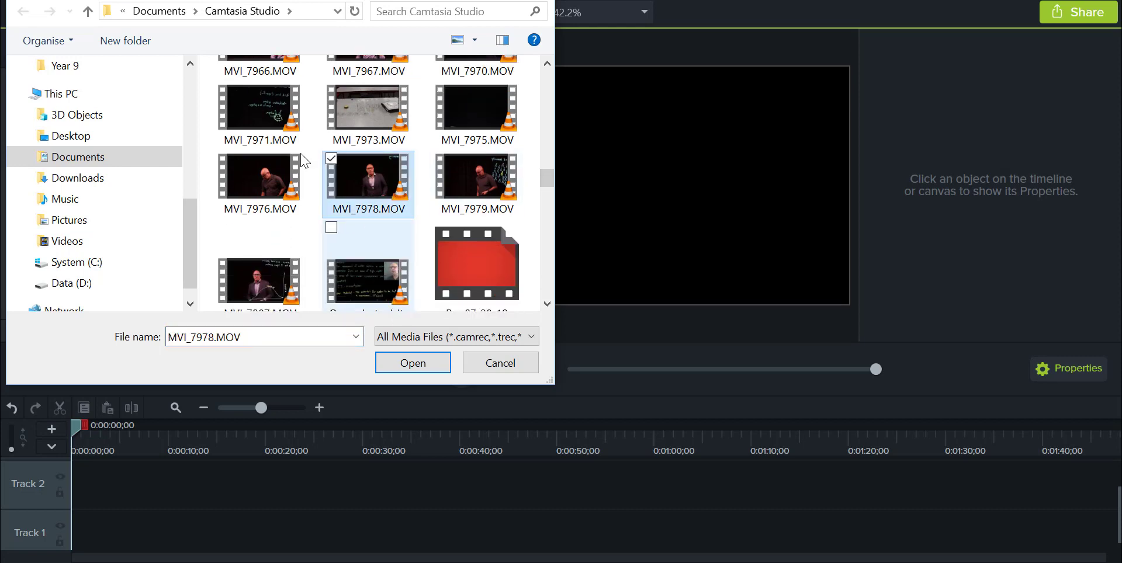
Import MVI_7978.MOV and drag it from the Media Bin onto Track 1.
click(401, 360)
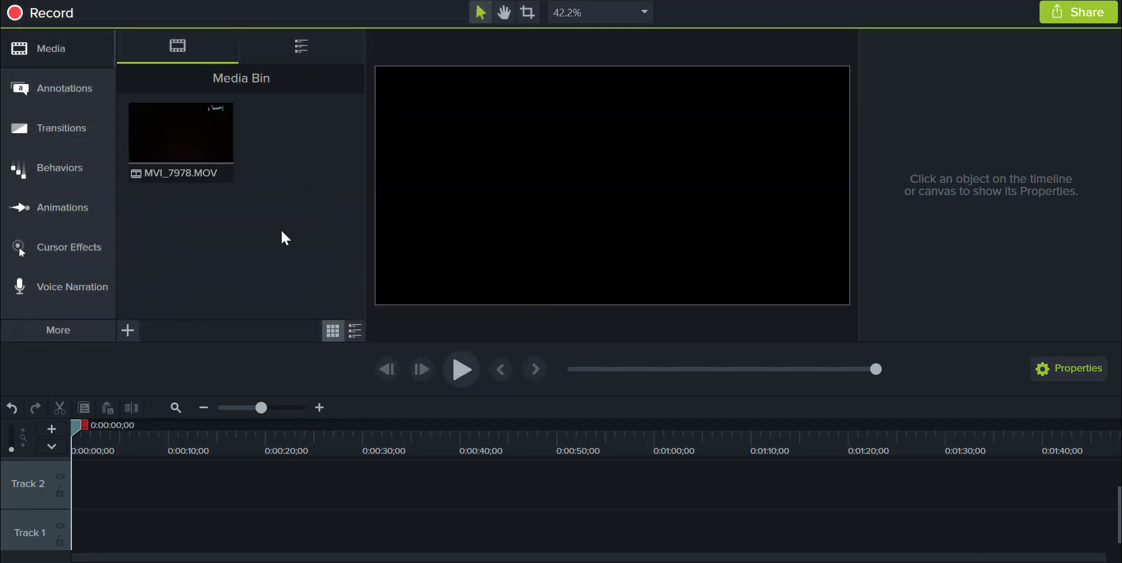
drag(182, 144, 62, 524)
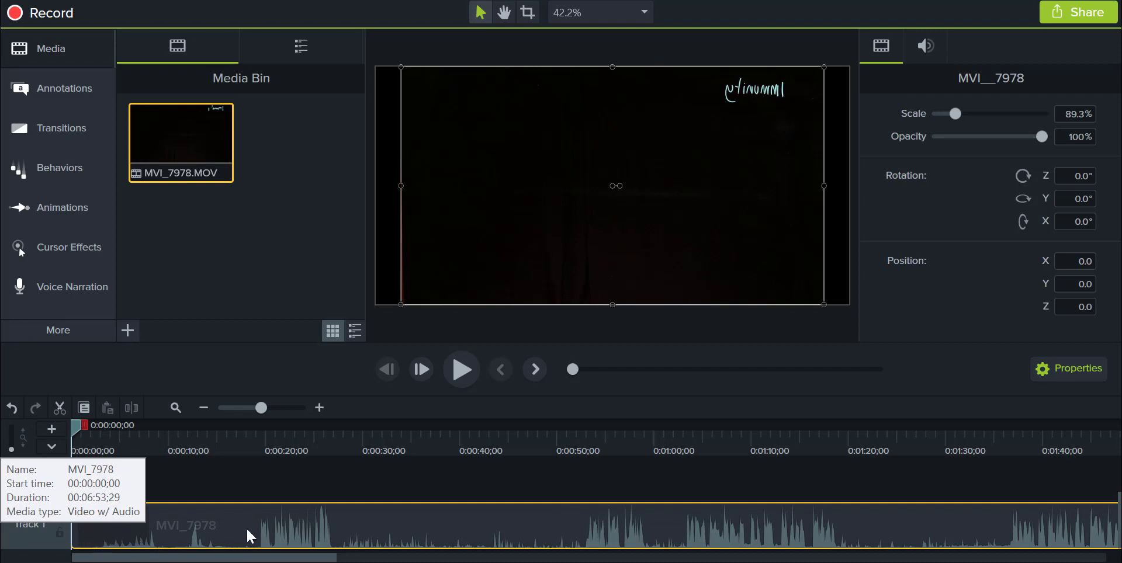
Mirror the MVI_7978 clip by setting its Y rotation to 180° in Properties.
click(220, 494)
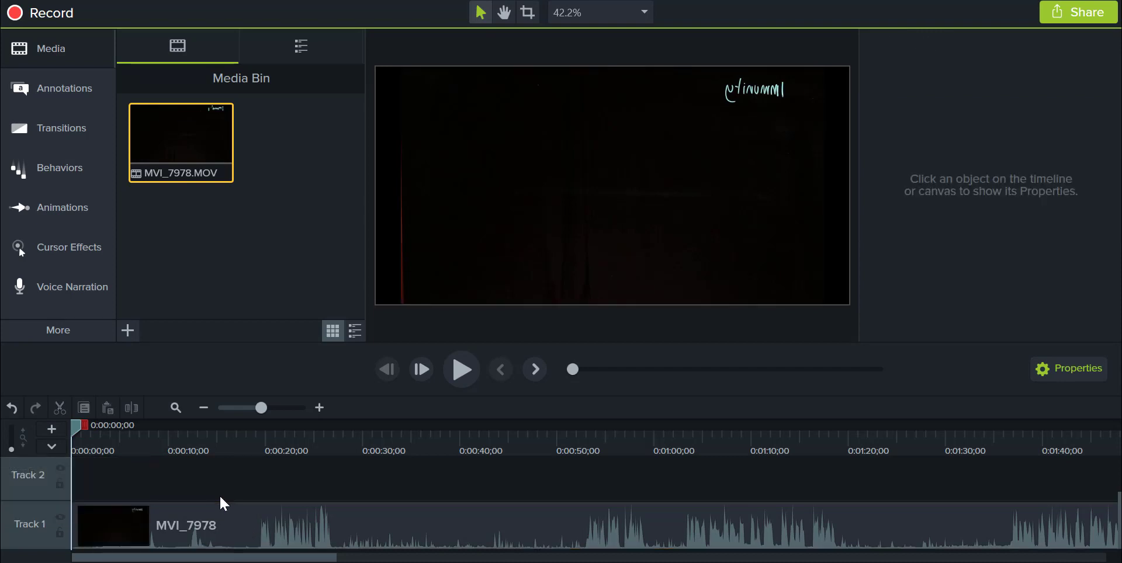
click(234, 510)
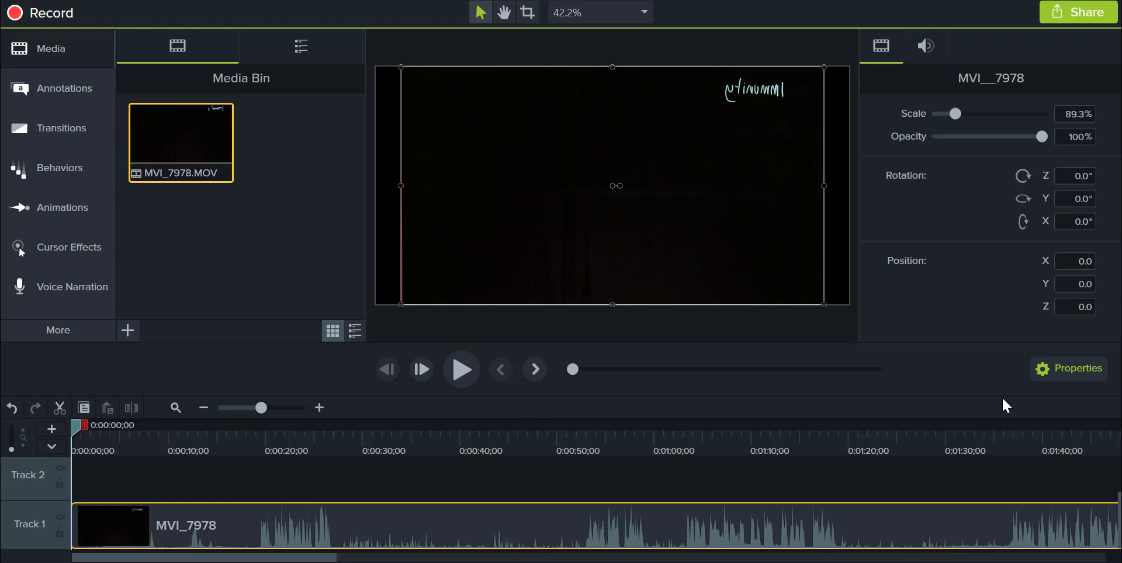
click(1063, 200)
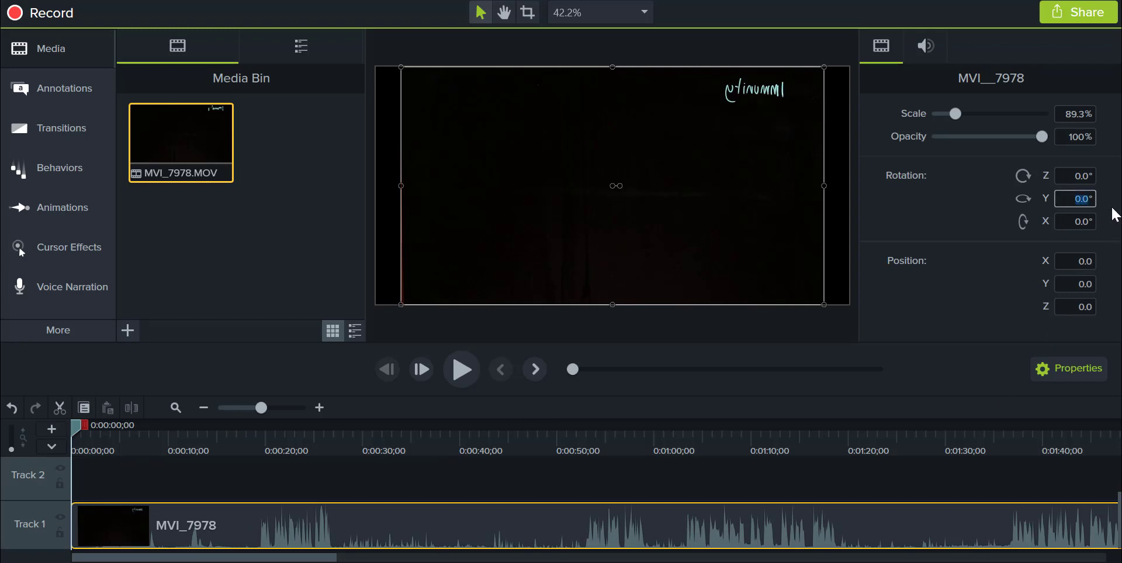
text(180)
key(Return)
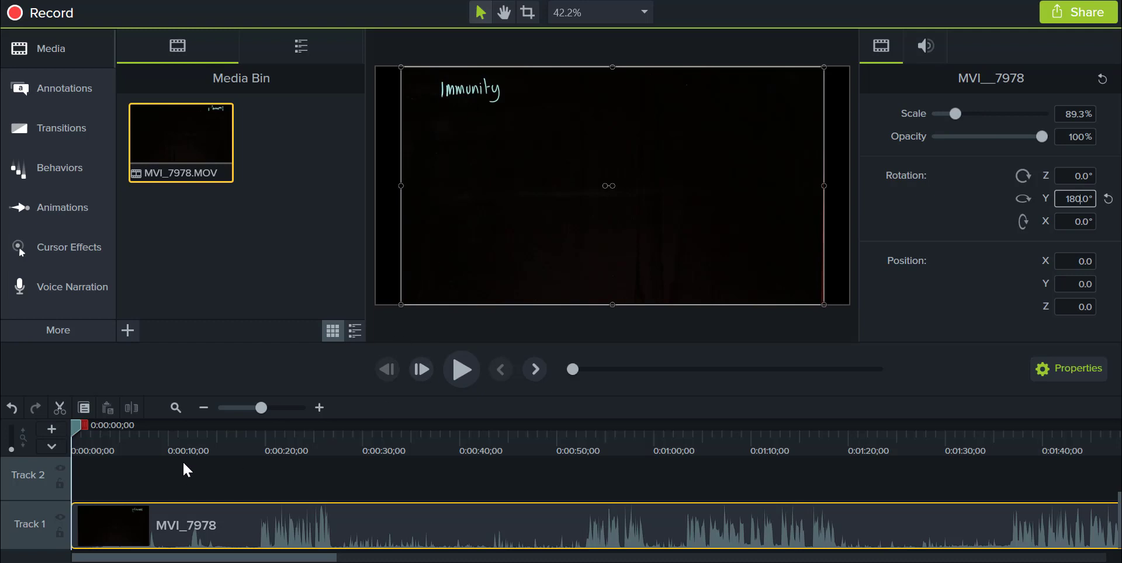
click(391, 272)
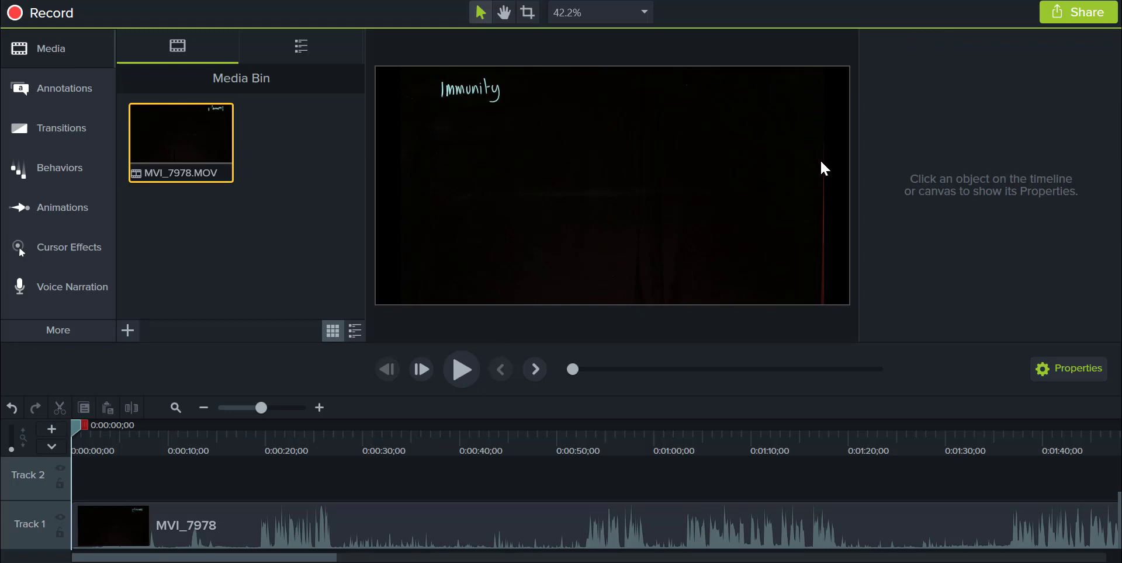
Crop the clip's bottom-right corner slightly, then scale it up to 91.5%.
click(772, 252)
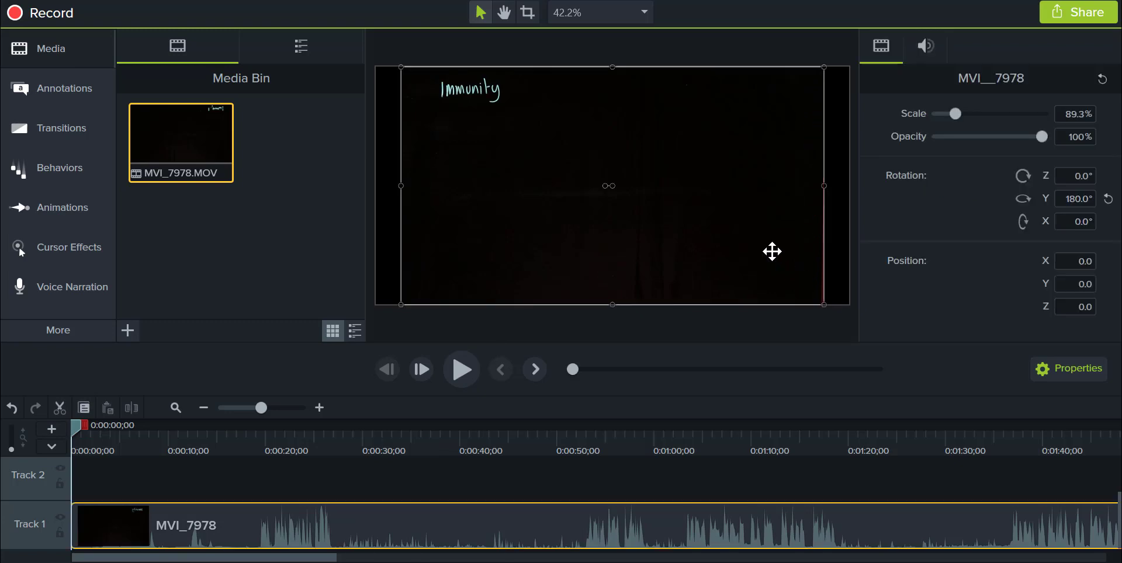
click(529, 12)
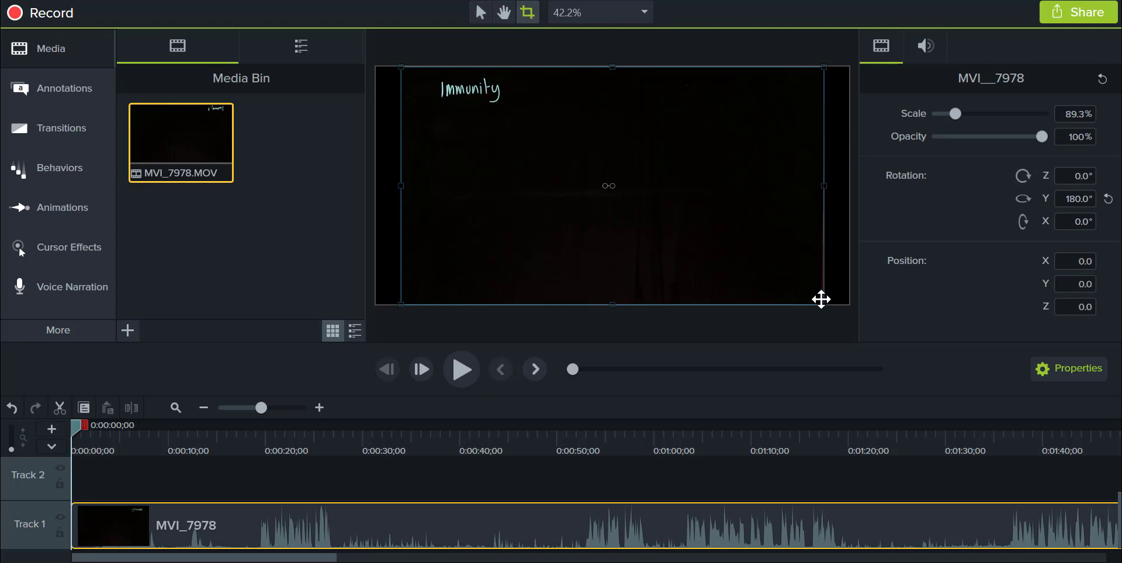
drag(823, 304, 817, 299)
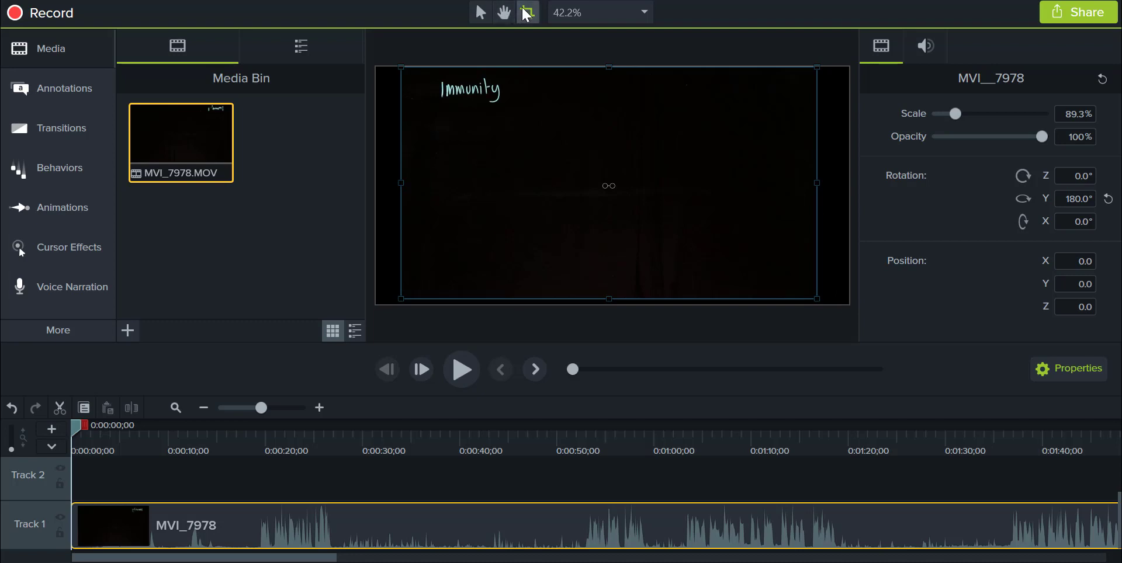
click(487, 18)
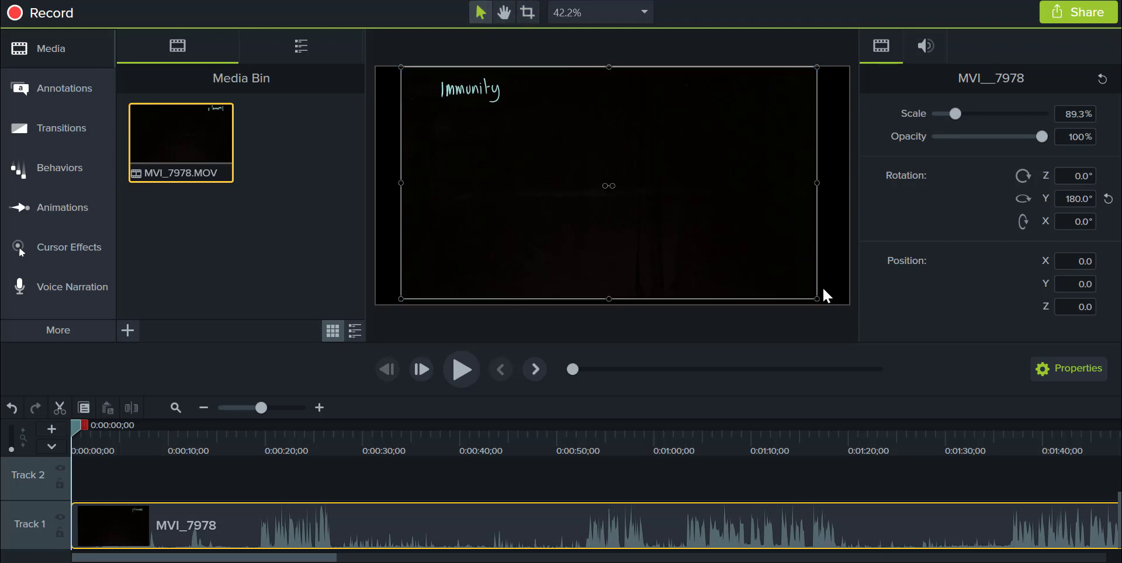
drag(817, 299, 824, 303)
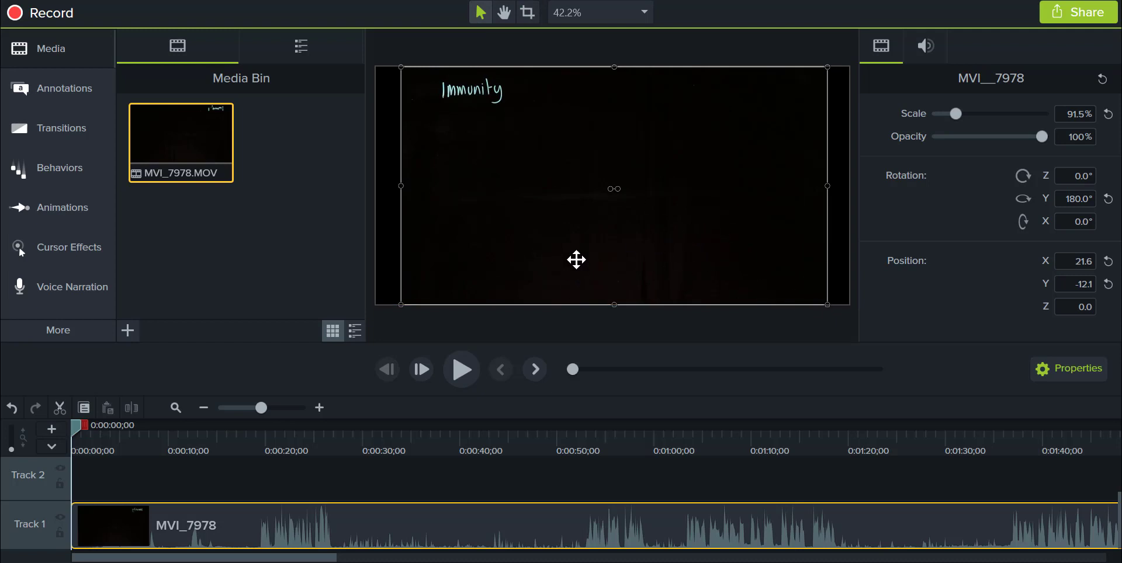
Add the Remove a Color visual effect to the MVI_7978 clip, removing black.
click(56, 330)
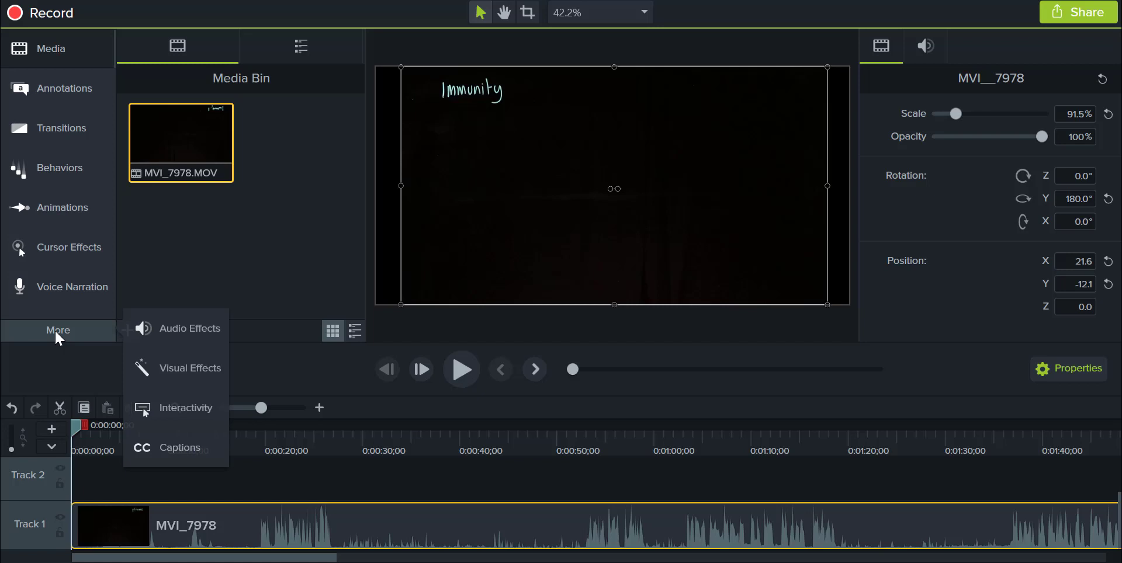
click(169, 369)
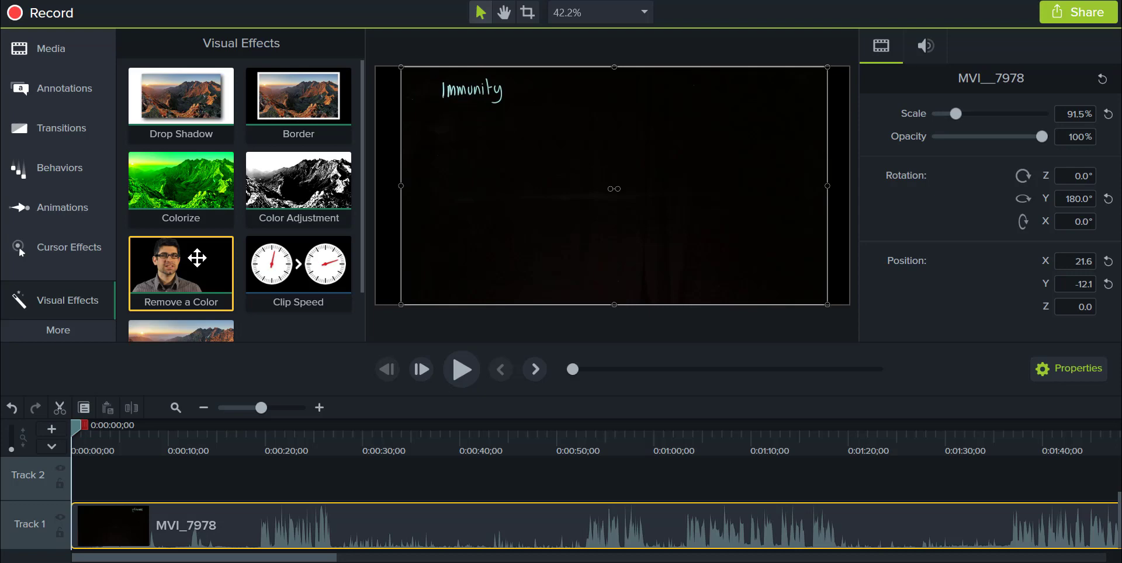
drag(192, 254, 188, 516)
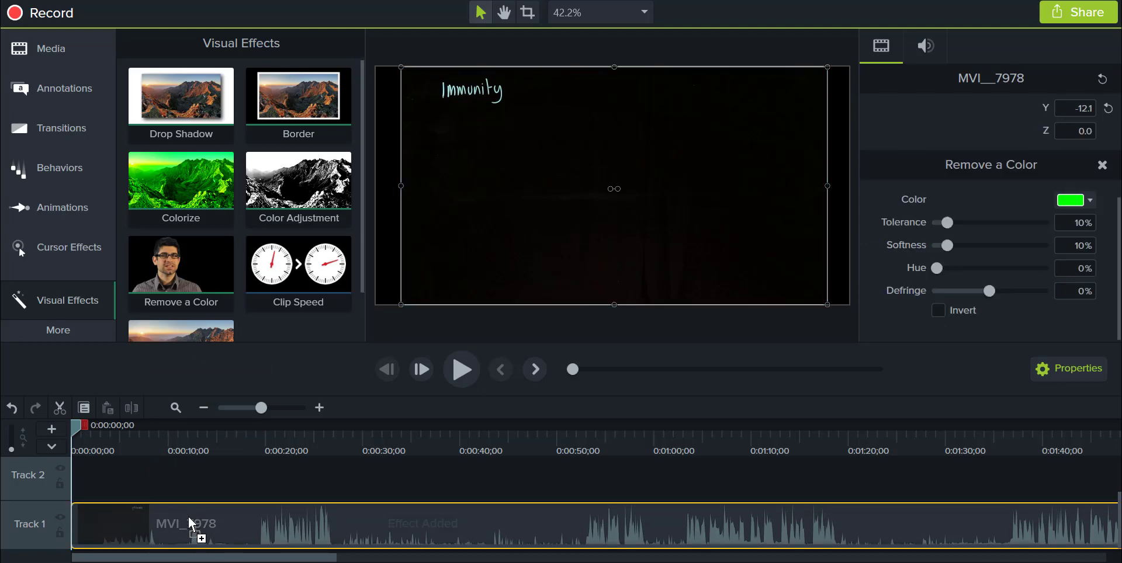
click(1089, 200)
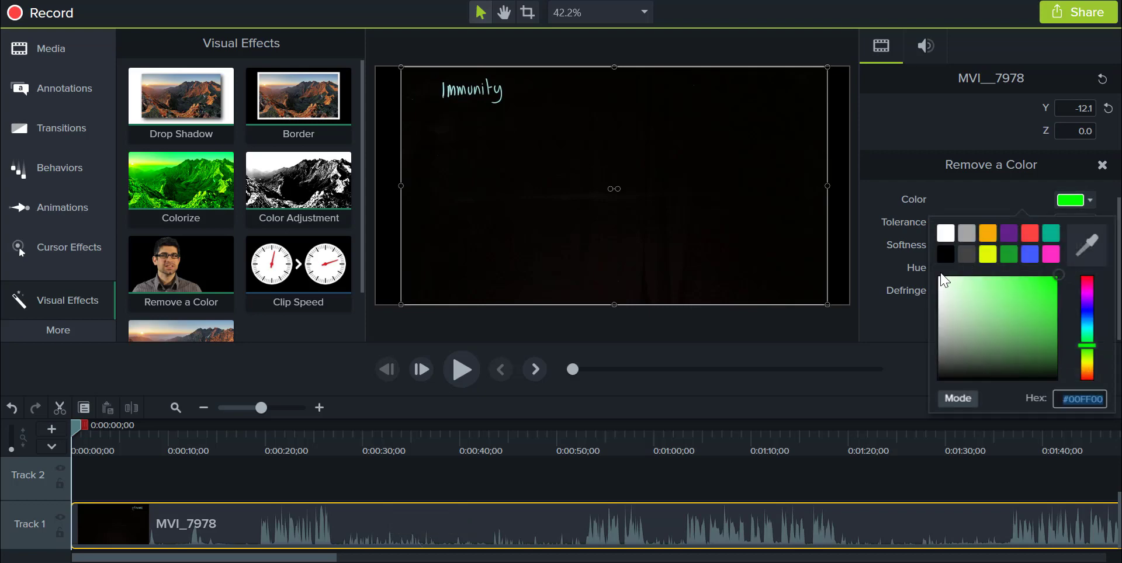
click(945, 254)
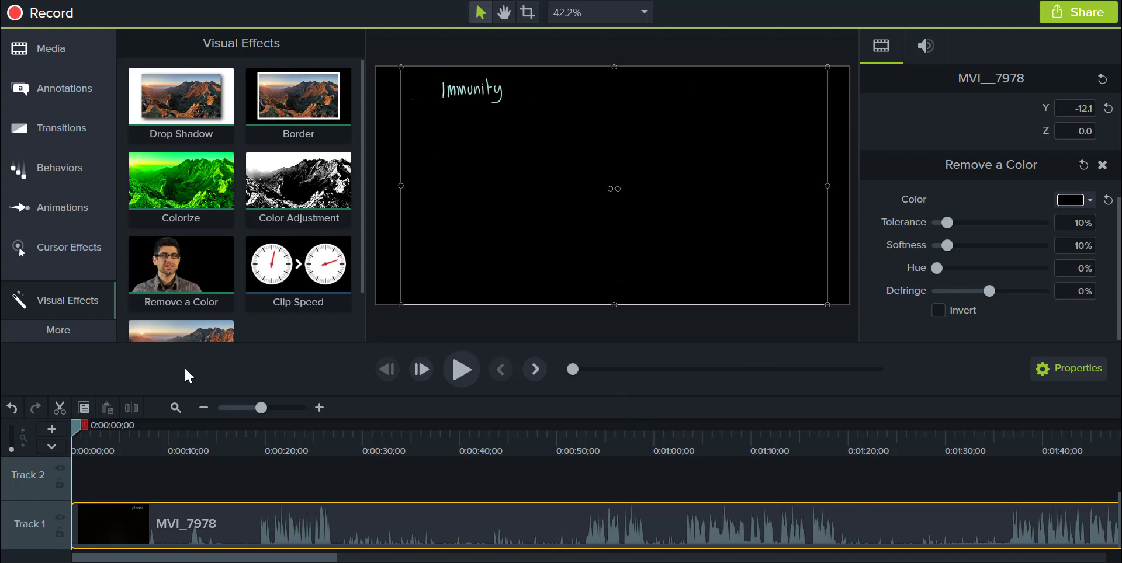
Delete the opening 19 seconds of the timeline and play the new start.
click(56, 52)
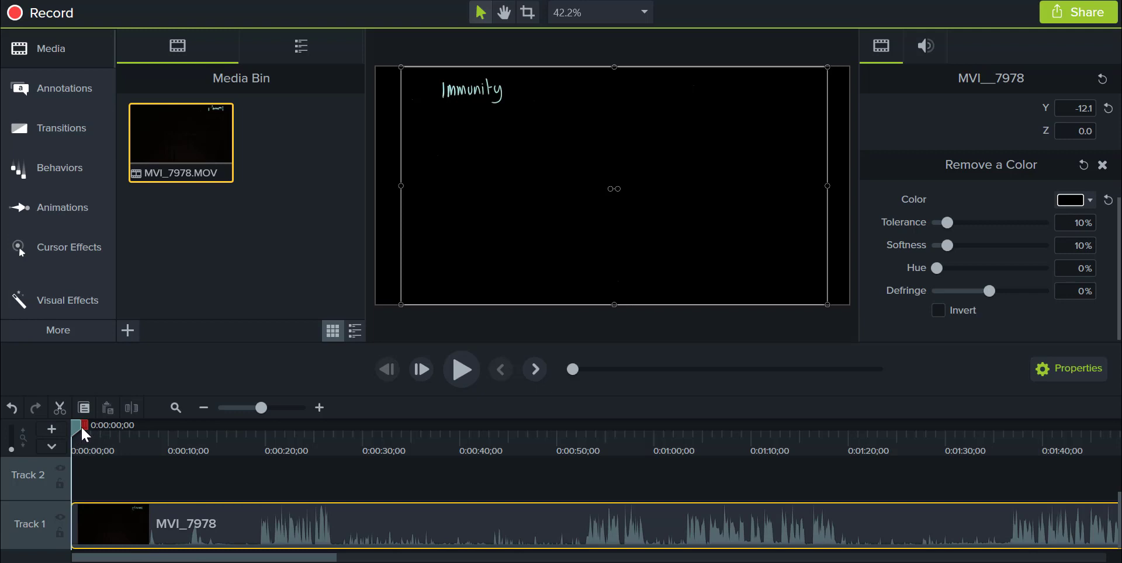
drag(81, 426, 26, 527)
key(Delete)
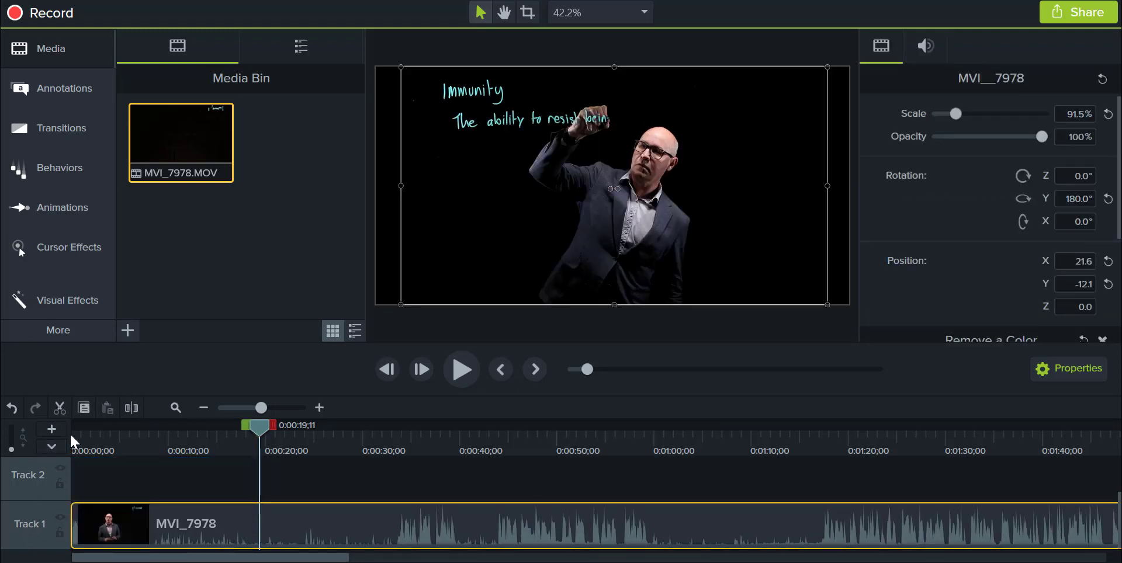
click(76, 437)
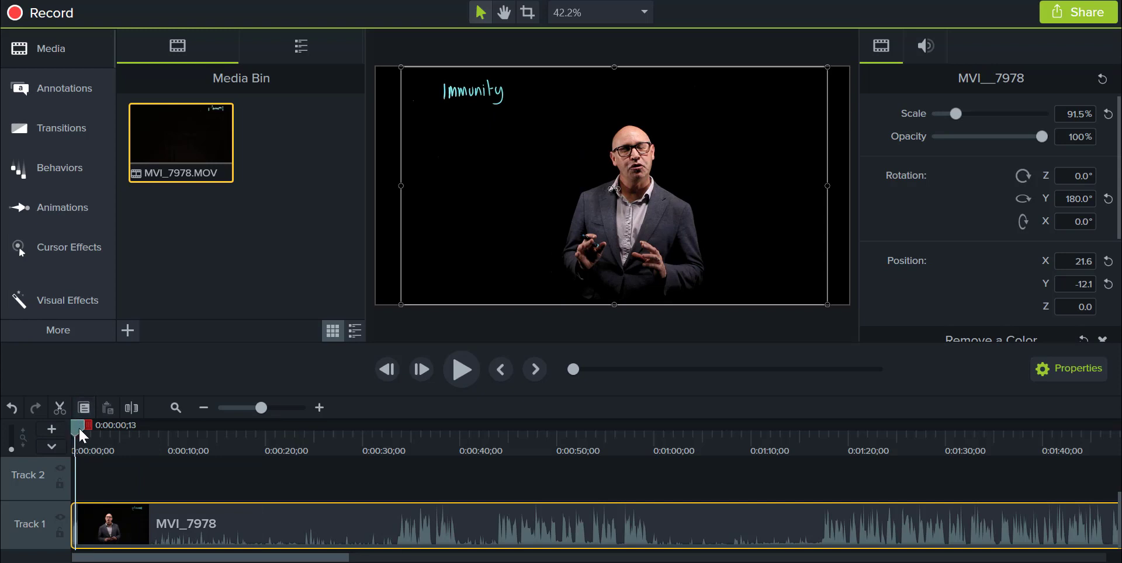
click(459, 364)
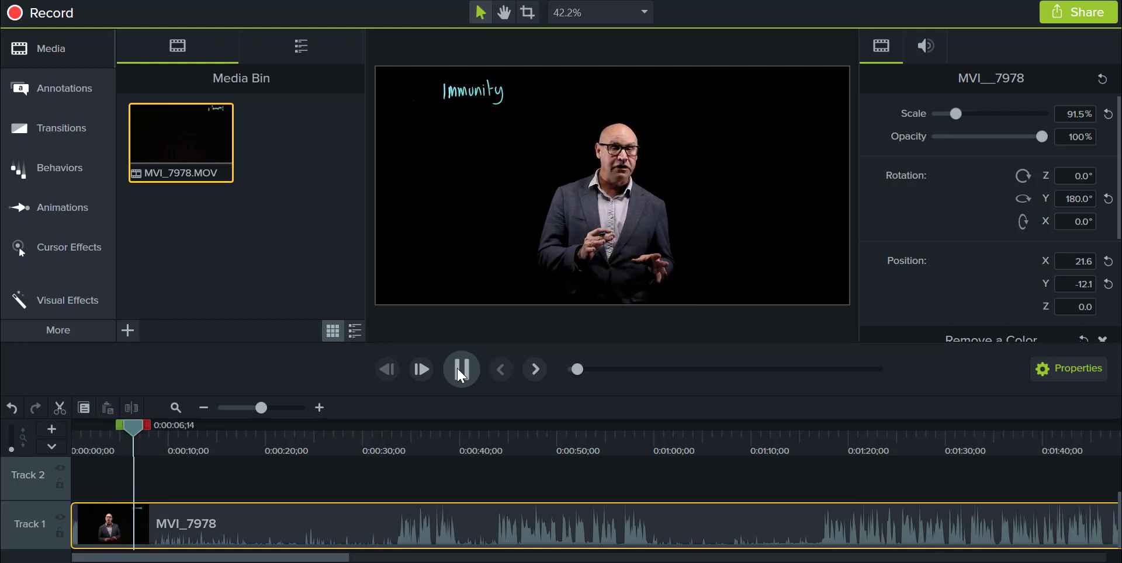
Split the clip at the 8-second mark and again at 0:00:33;11.
click(462, 372)
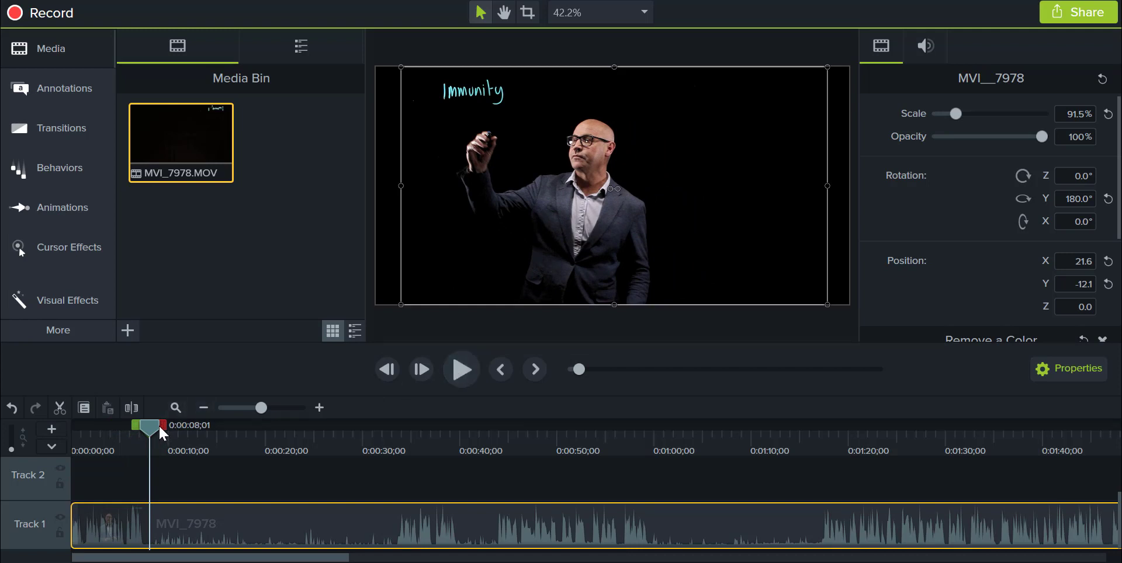
click(132, 408)
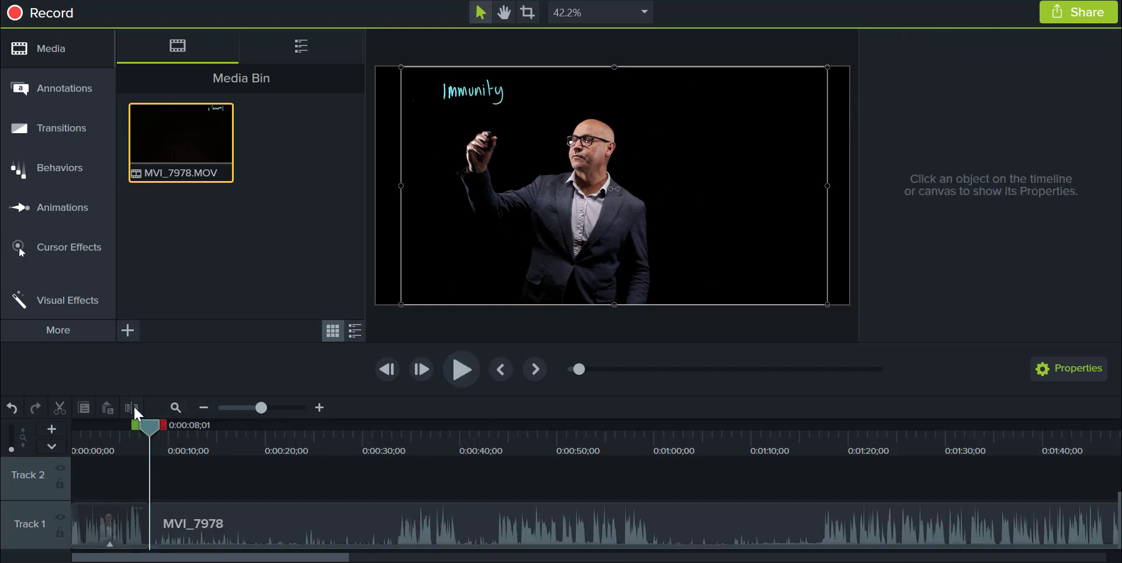
click(361, 437)
drag(367, 436, 396, 445)
click(384, 509)
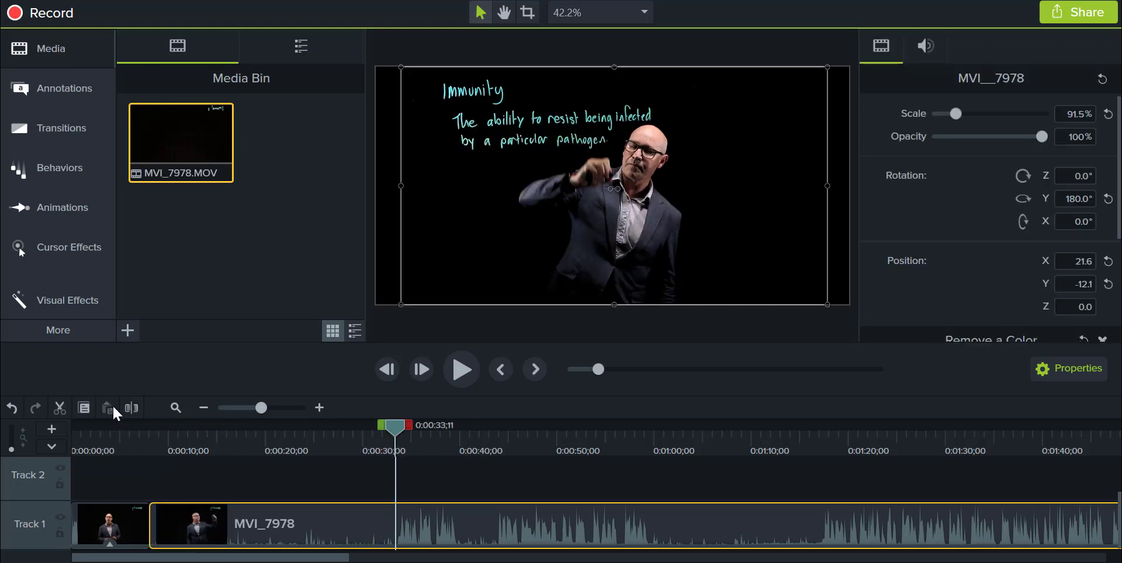
click(131, 408)
Add Clip Speed to the piece between the cuts and set it to 3.00x.
click(254, 525)
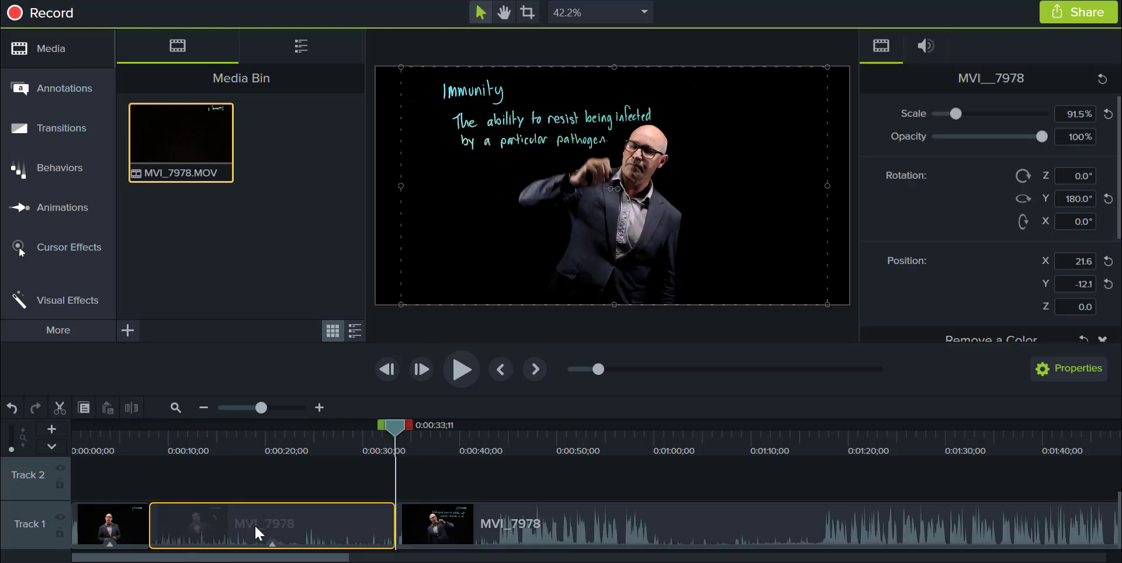
right_click(254, 525)
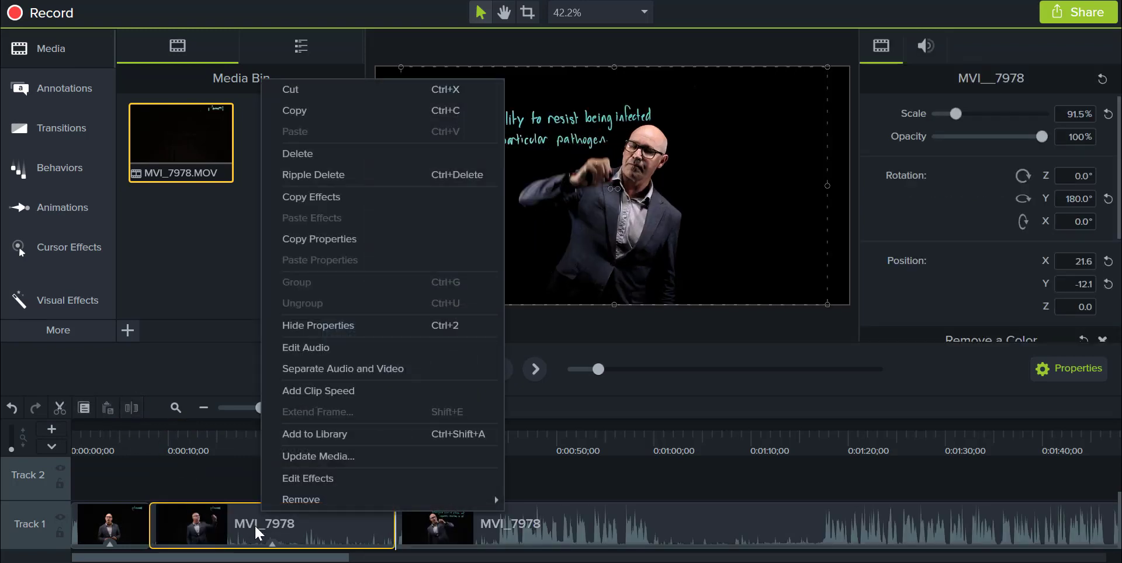
click(355, 391)
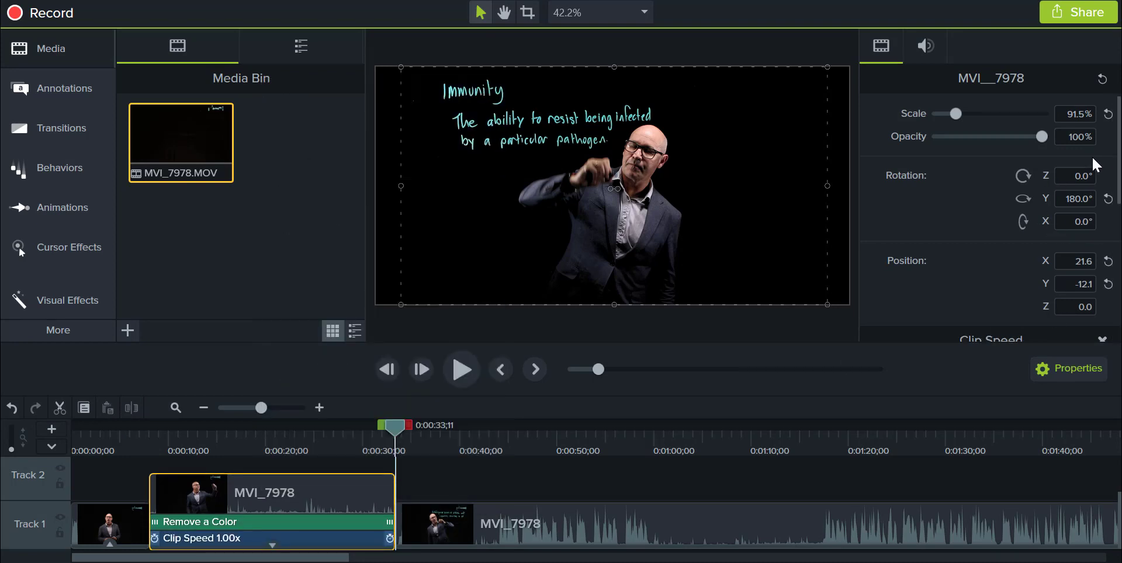
scroll(1093, 167, down, 5)
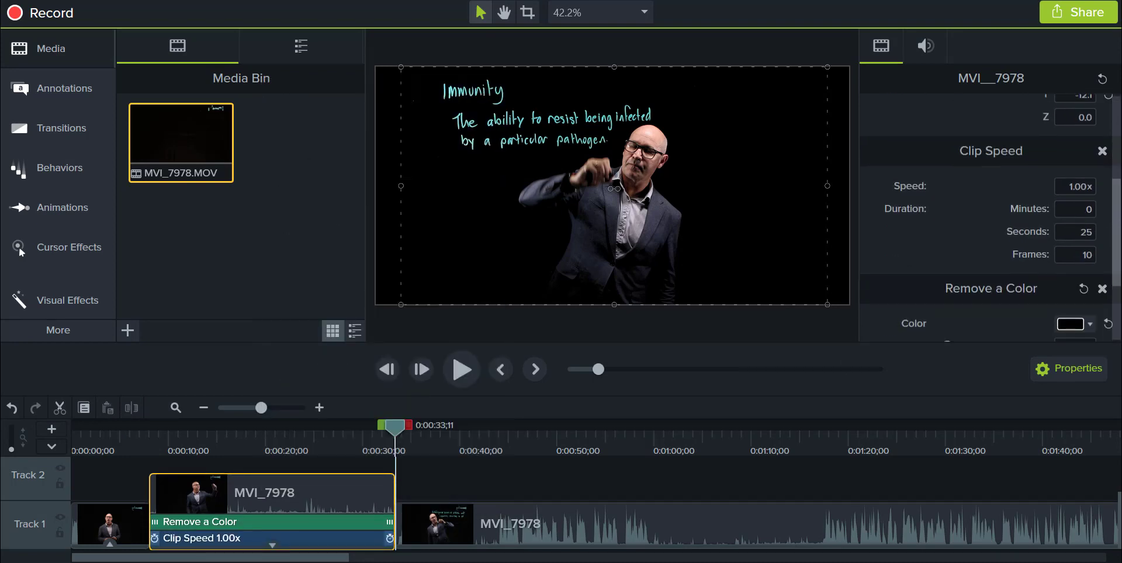
click(1068, 179)
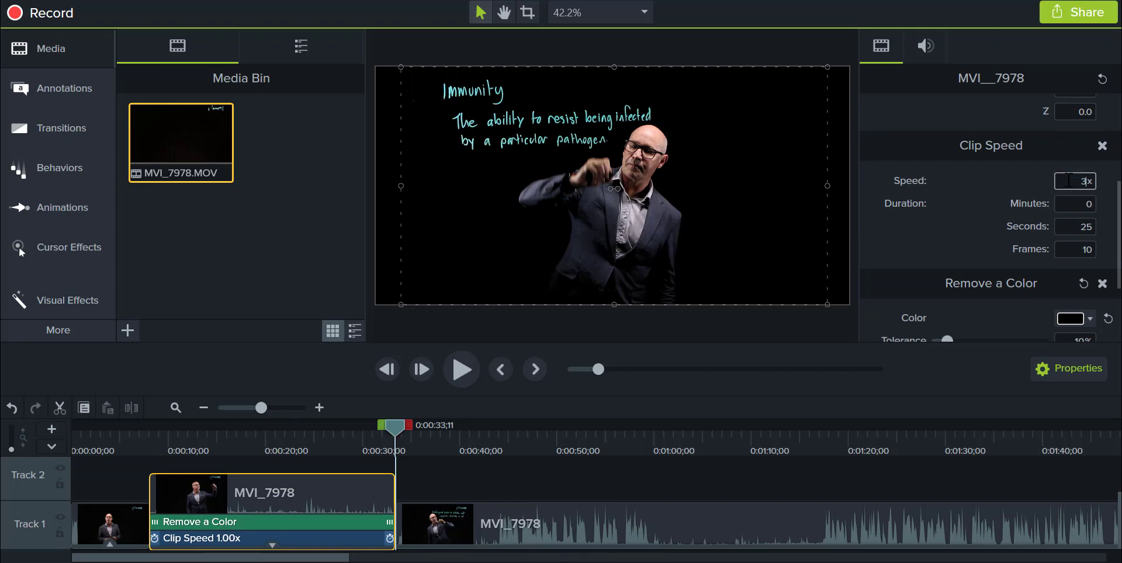
key(Return)
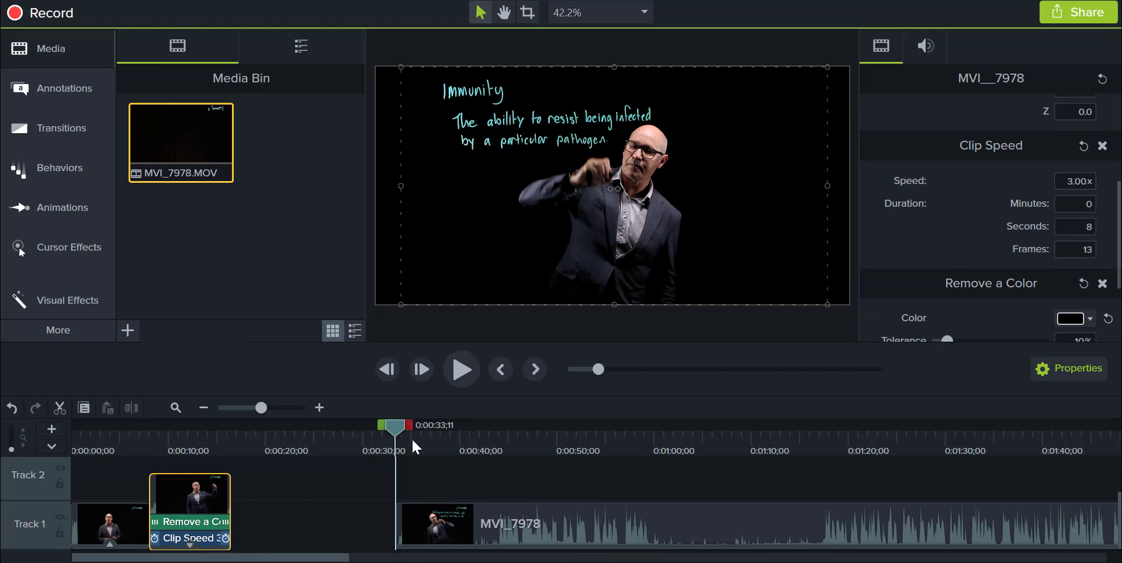
Slide the following clip left against the sped-up piece to close the gap.
right_click(190, 498)
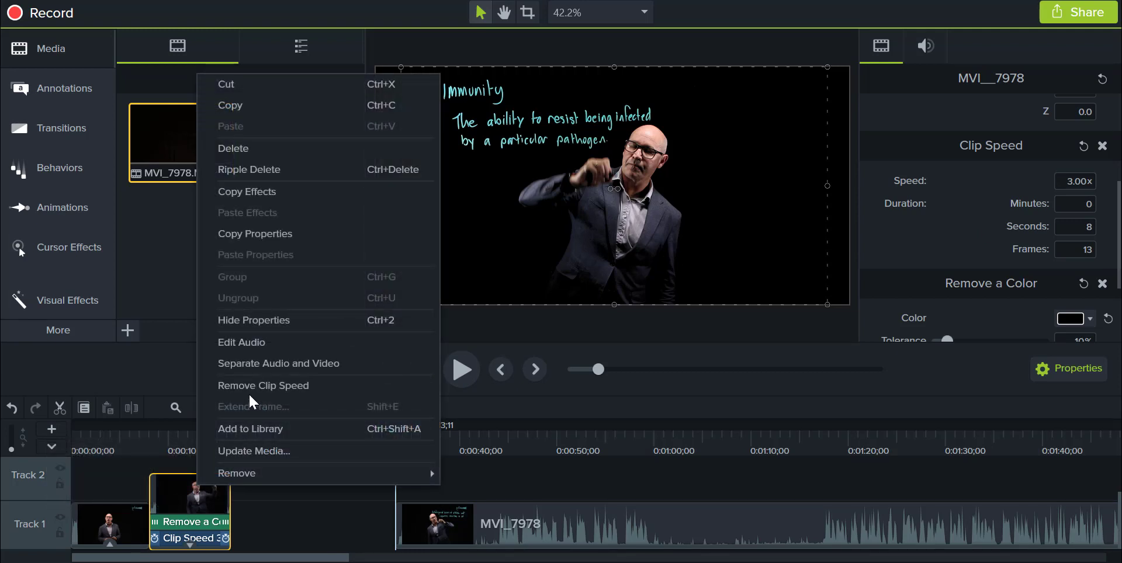
click(242, 339)
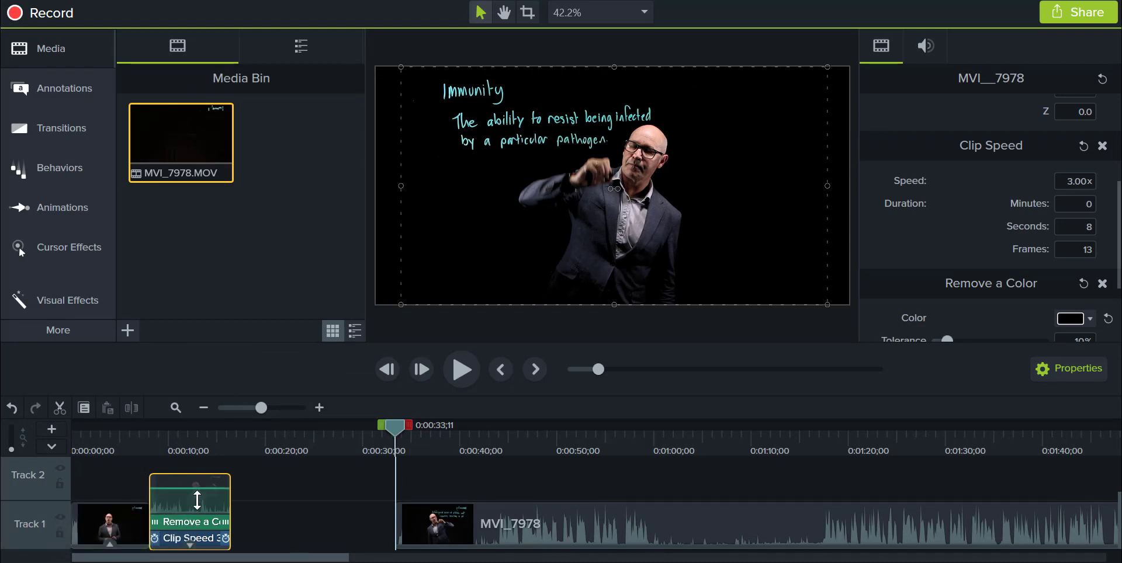
drag(554, 548, 388, 548)
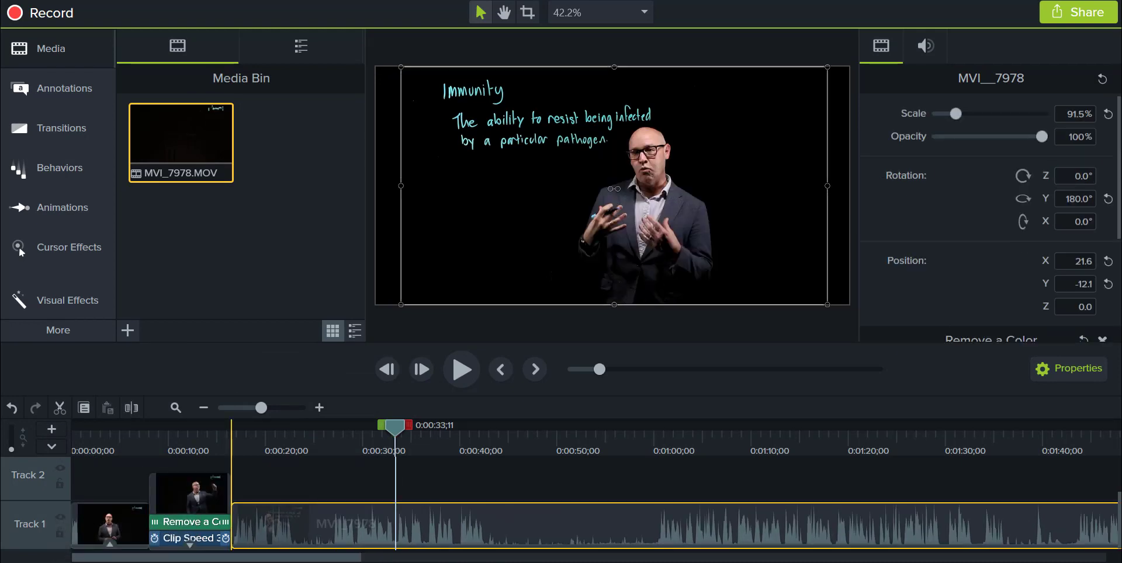
click(201, 436)
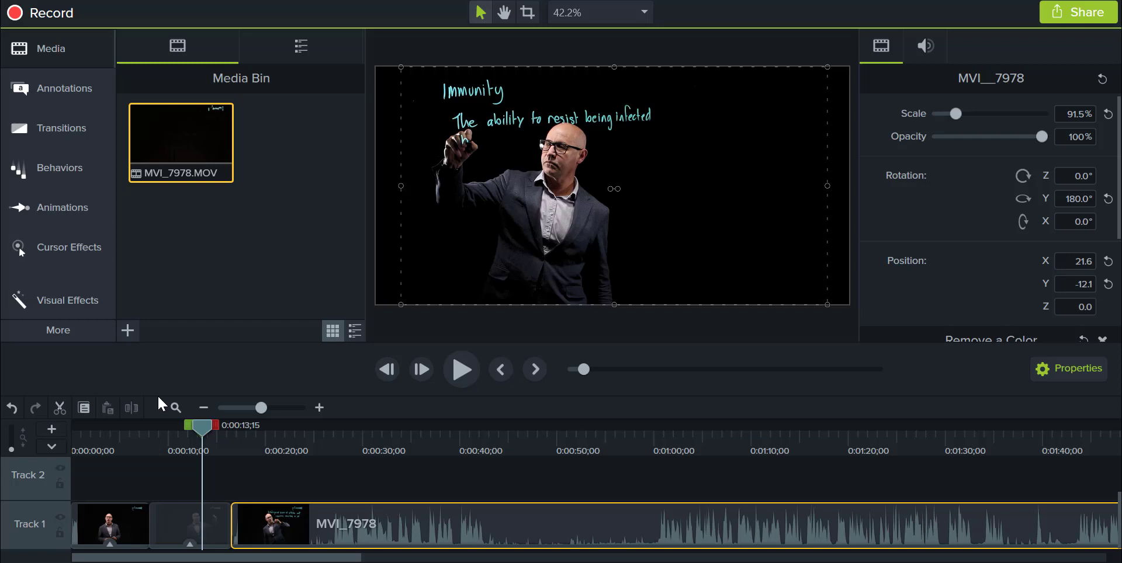
Drop Fade transitions on the Track 1 clip joins and preview from 0:00:16;22.
click(49, 131)
drag(181, 151, 202, 536)
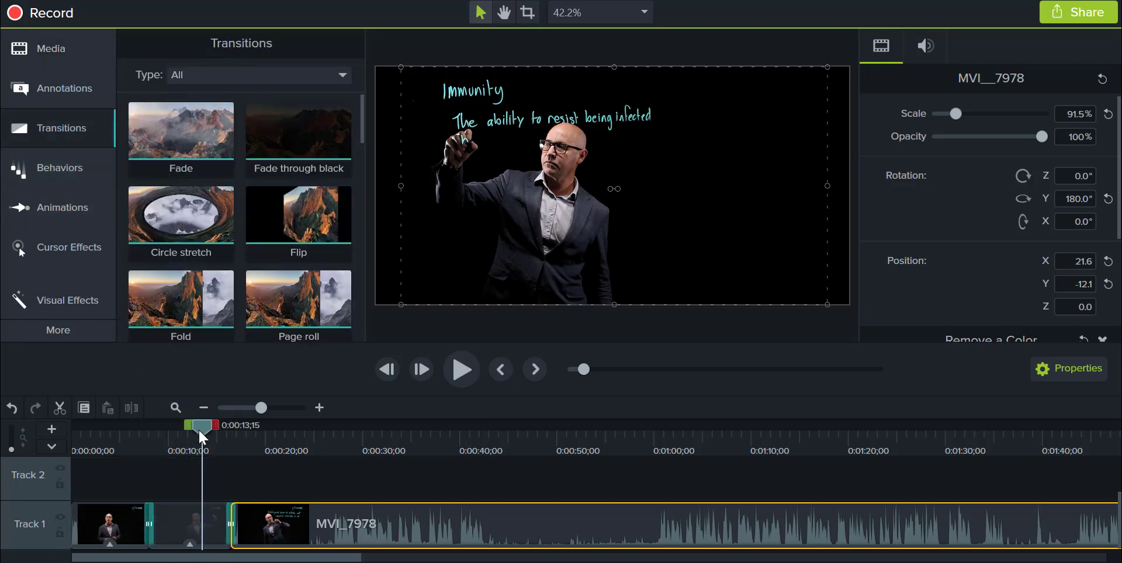
drag(198, 429, 233, 430)
click(462, 369)
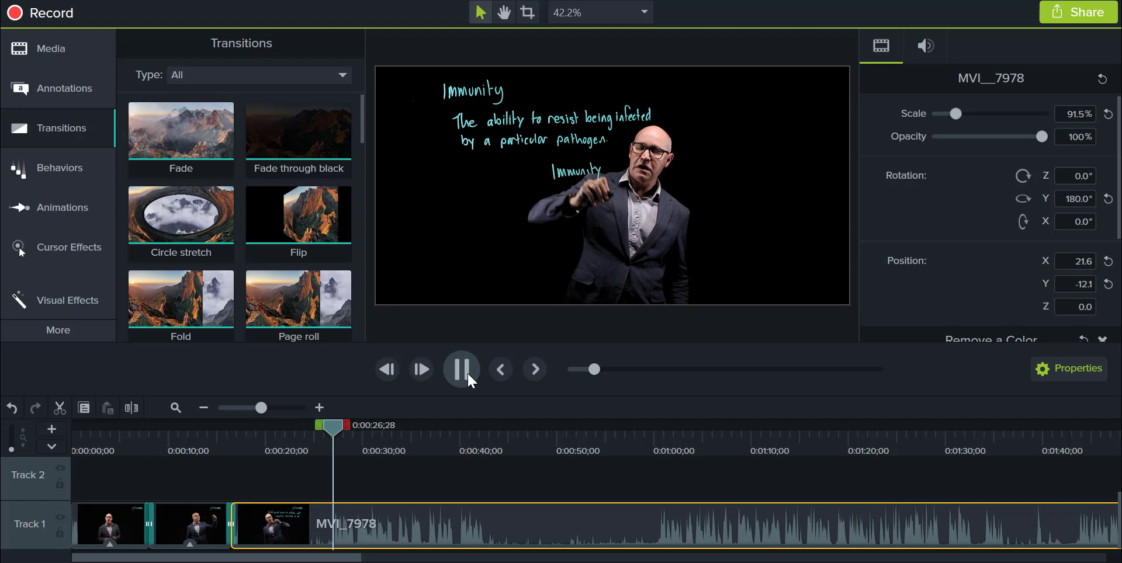
Select and delete the slow stretch from 0:00:42;17 to 0:01:00;00.
click(467, 373)
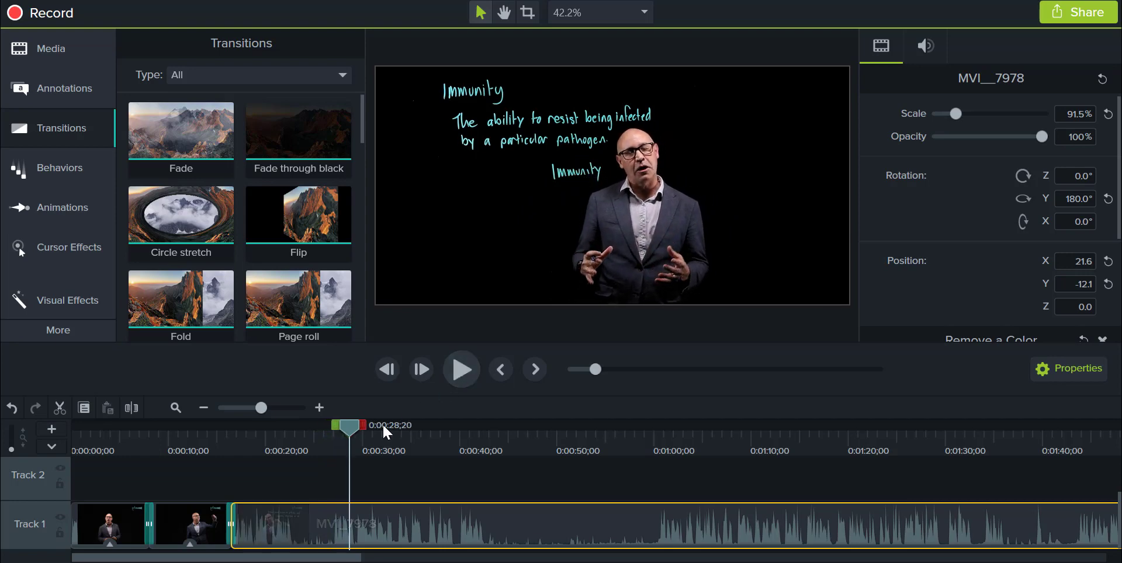
drag(344, 434, 478, 465)
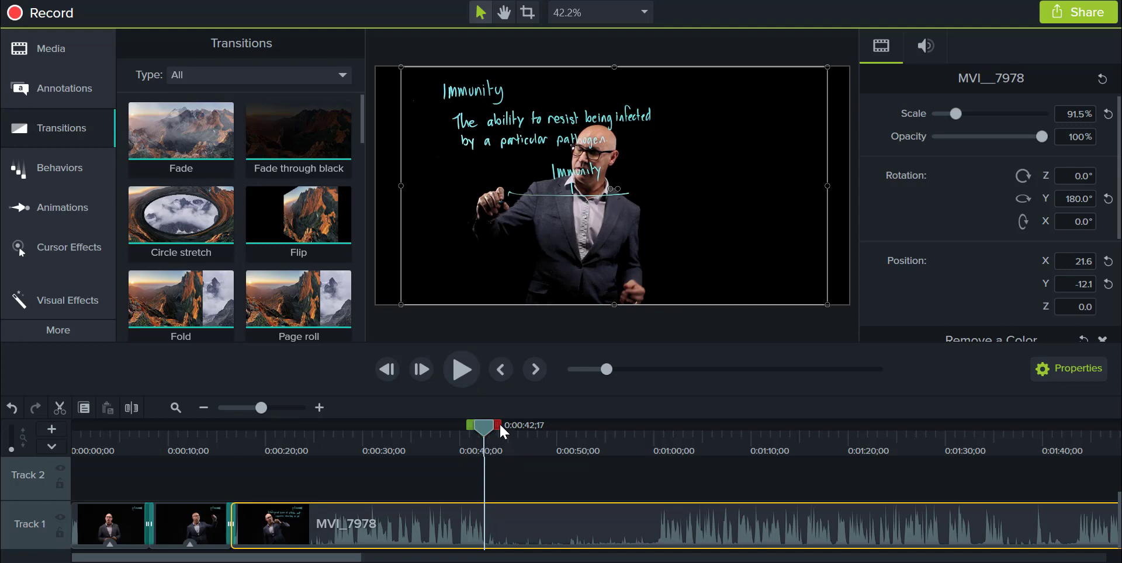
drag(500, 426, 668, 440)
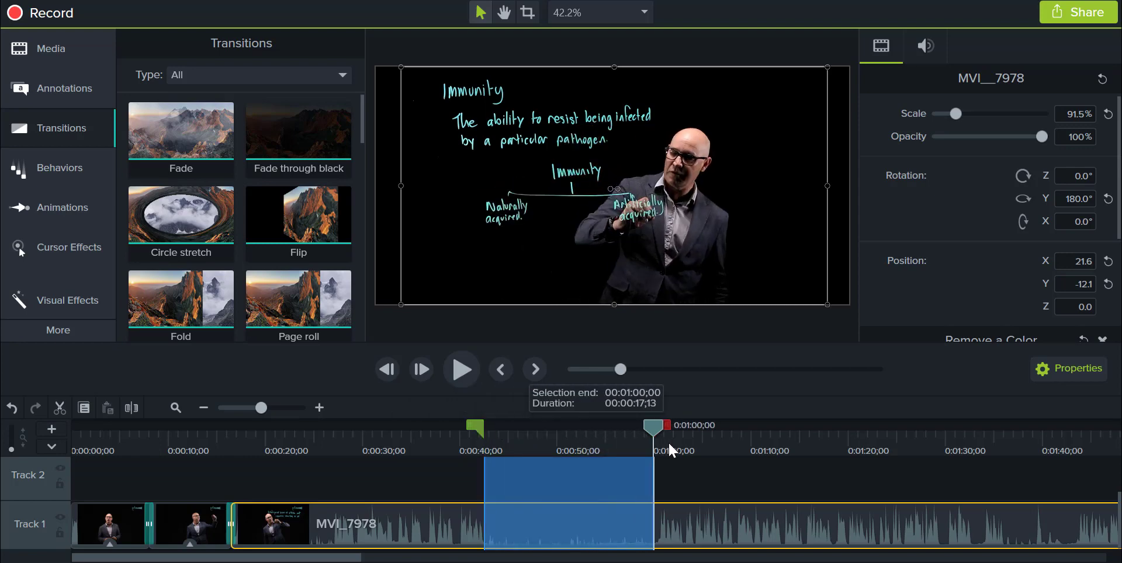
key(Delete)
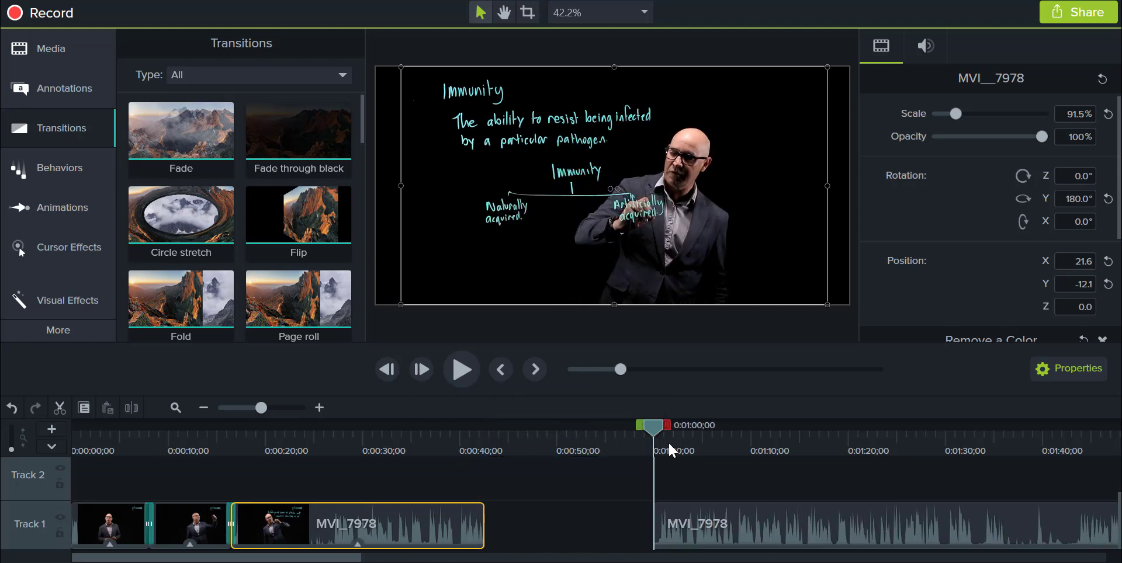
Close the gap by sliding the later clip left and add a Fade at the join.
drag(791, 534, 458, 552)
mouse_move(187, 128)
mouse_down()
mouse_move(438, 462)
mouse_move(464, 523)
mouse_up()
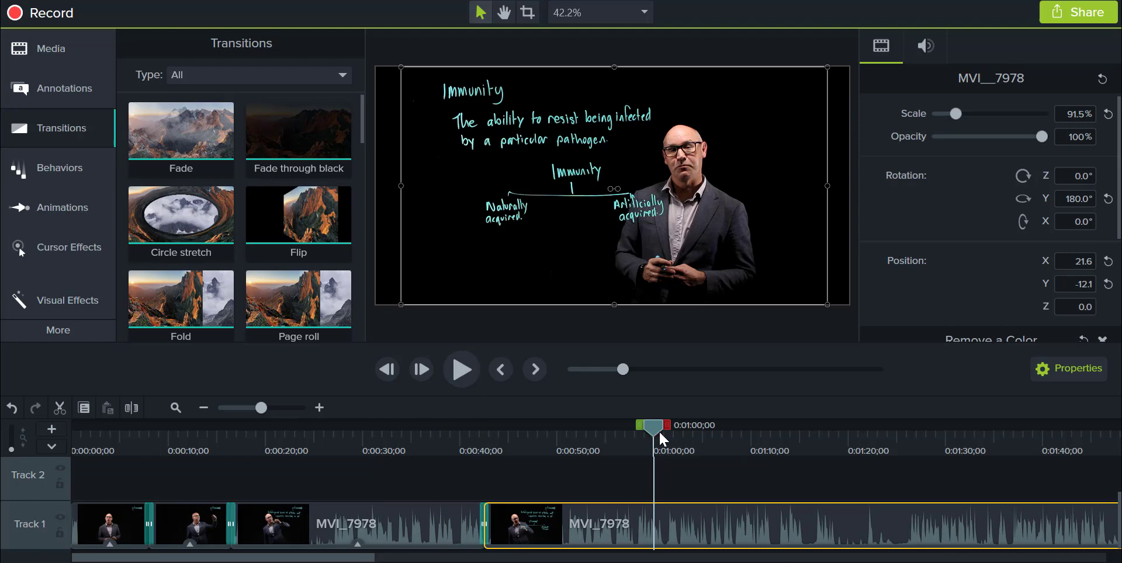
drag(659, 432, 837, 427)
Mark and delete the roughly seven-second stretch starting at 0:01:18;23.
click(465, 360)
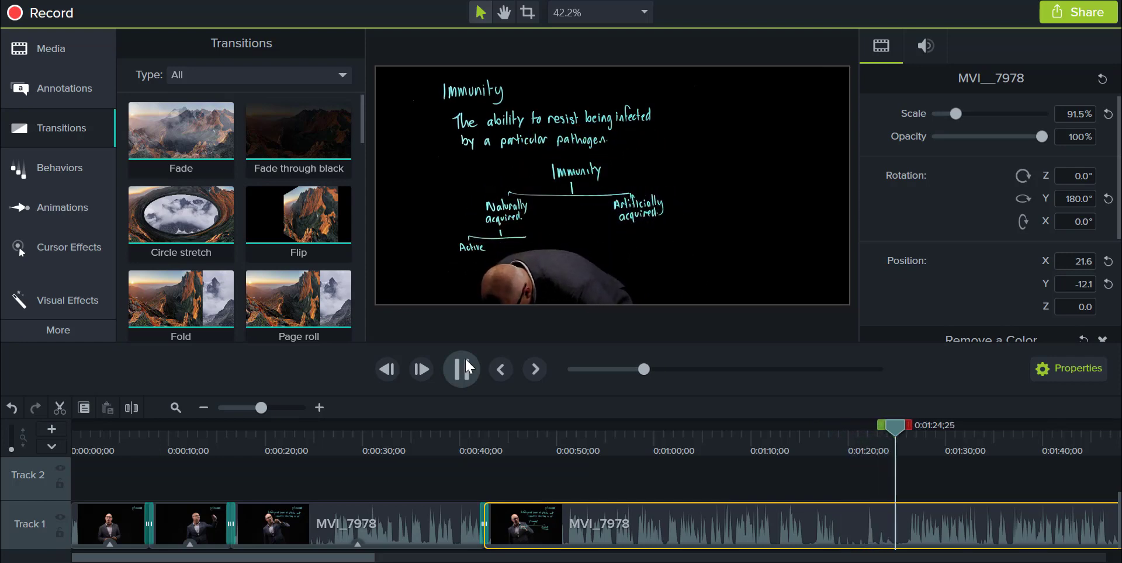
click(465, 362)
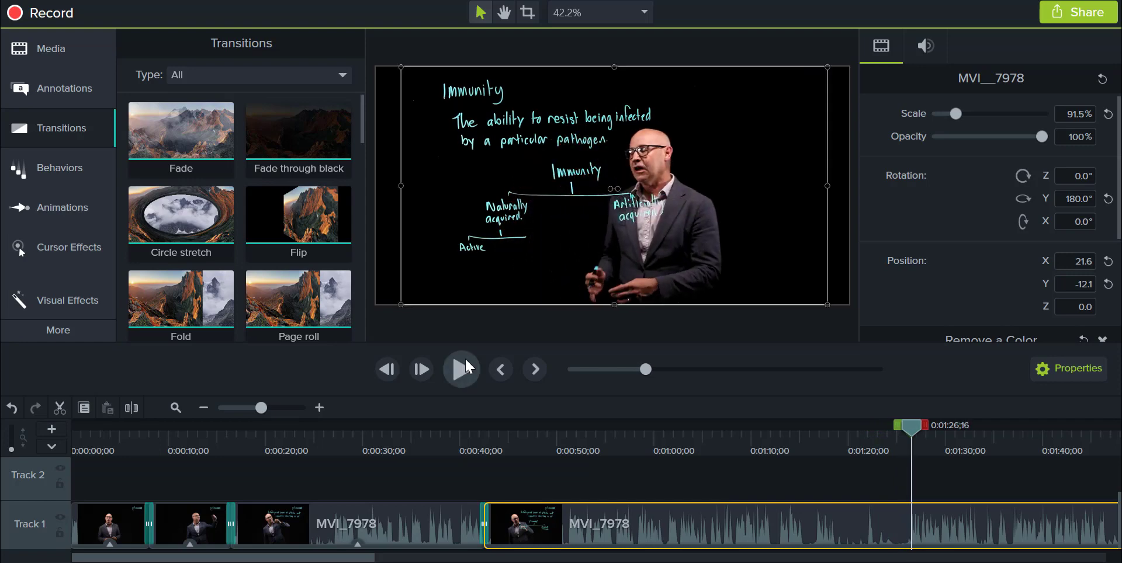
drag(908, 431, 825, 443)
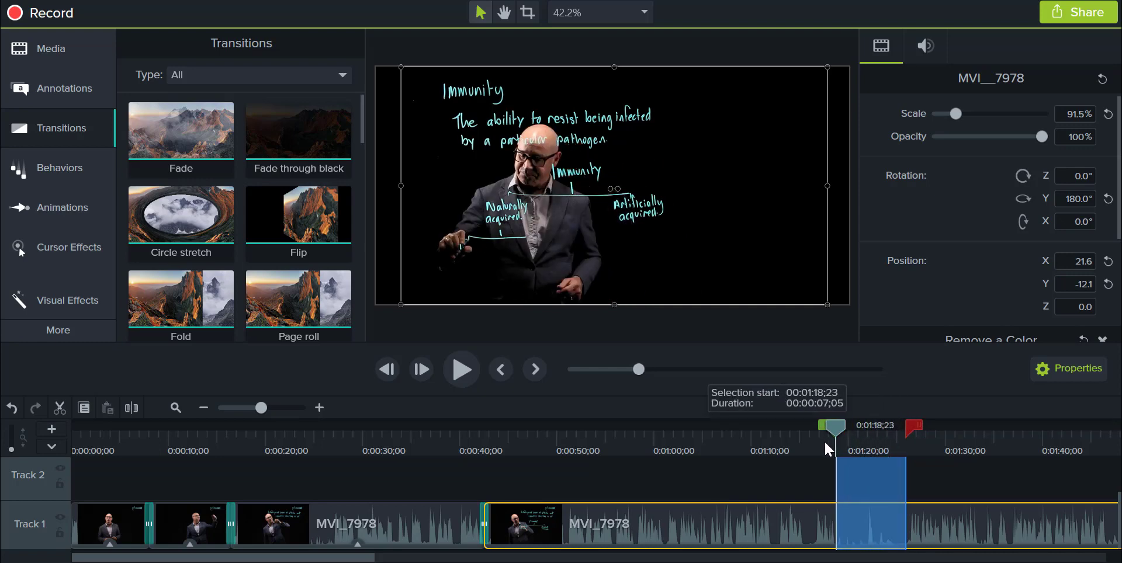
key(Delete)
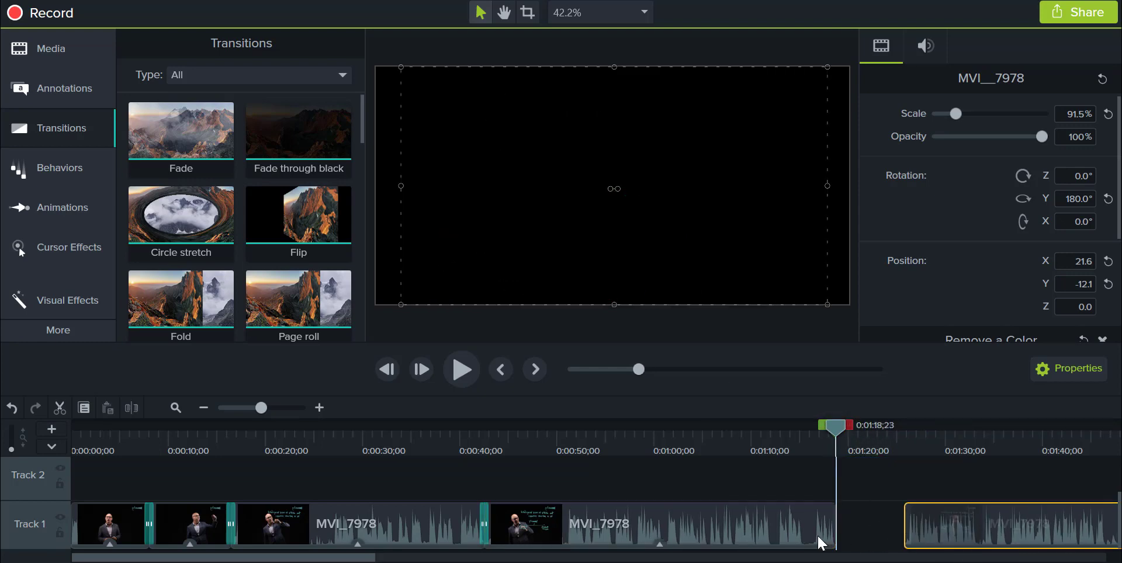
Slide the clip left to close the gap and place a Fade at the new join.
drag(319, 558, 476, 560)
drag(155, 117, 296, 529)
drag(304, 428, 506, 426)
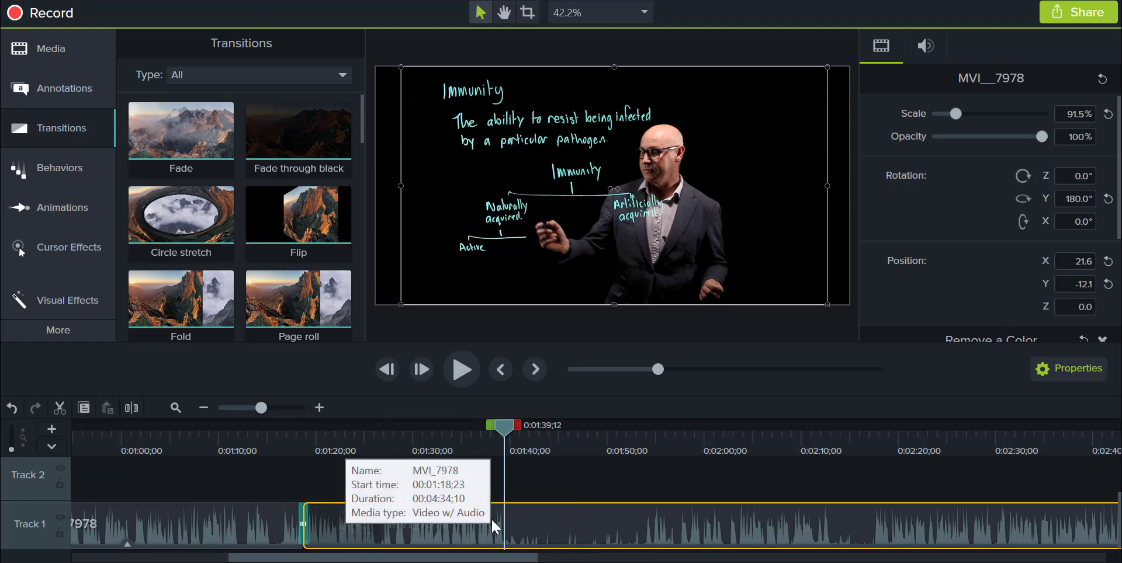
Split the MVI_7978 clip at 0:01:39;12, then move the playhead ahead to 0:01:53;09.
click(462, 367)
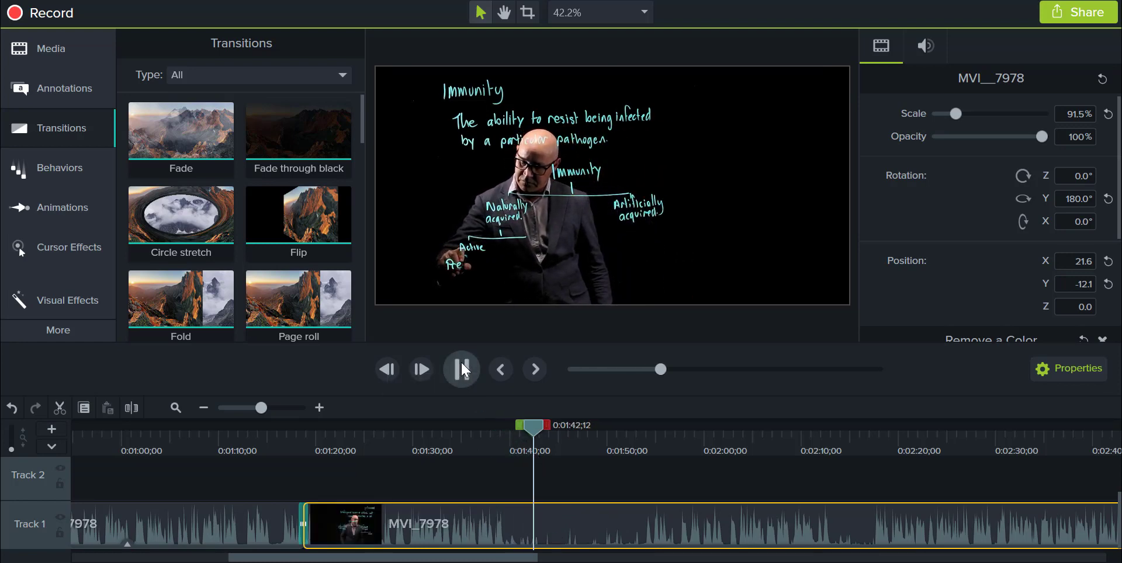
click(460, 360)
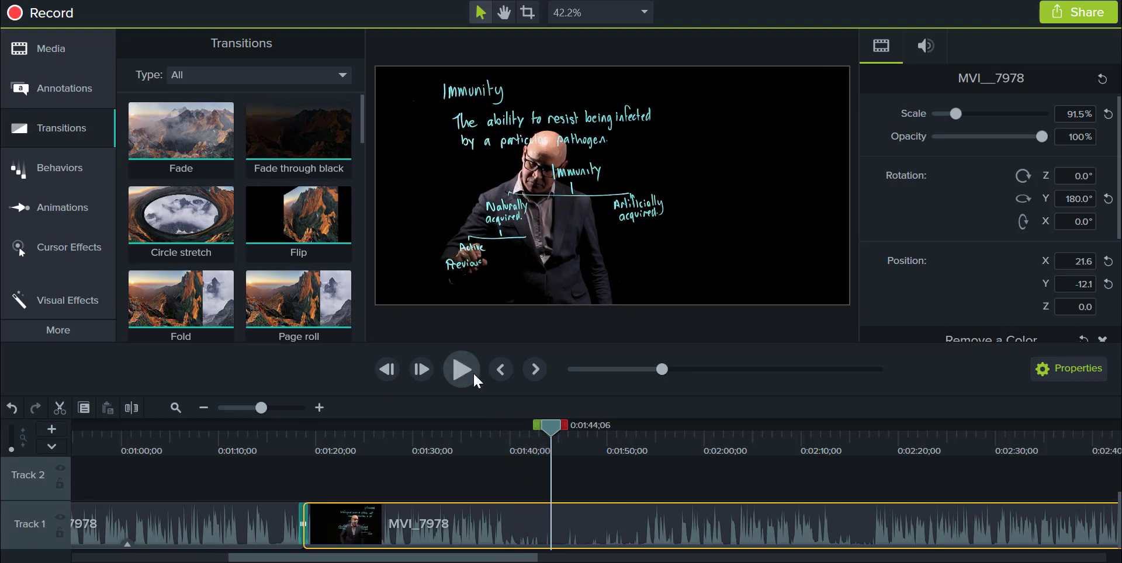
click(501, 438)
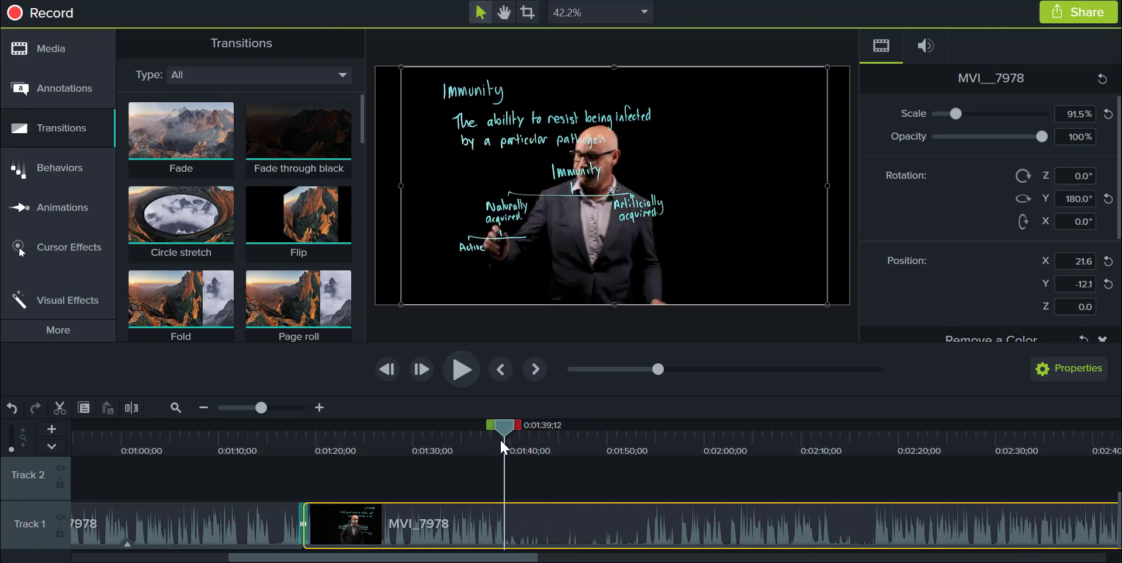
click(131, 407)
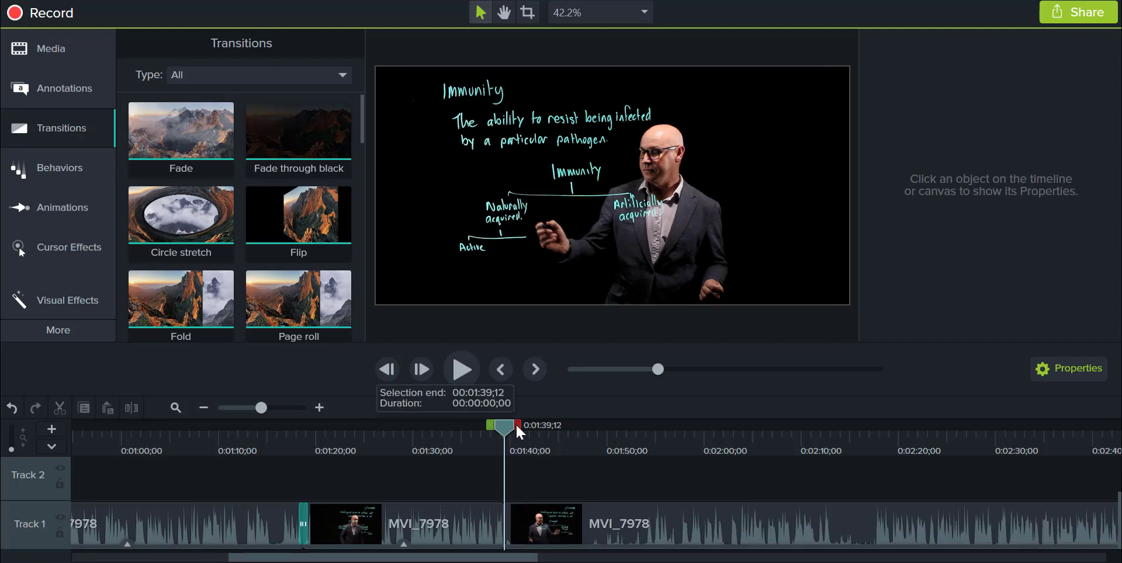
drag(502, 426, 642, 446)
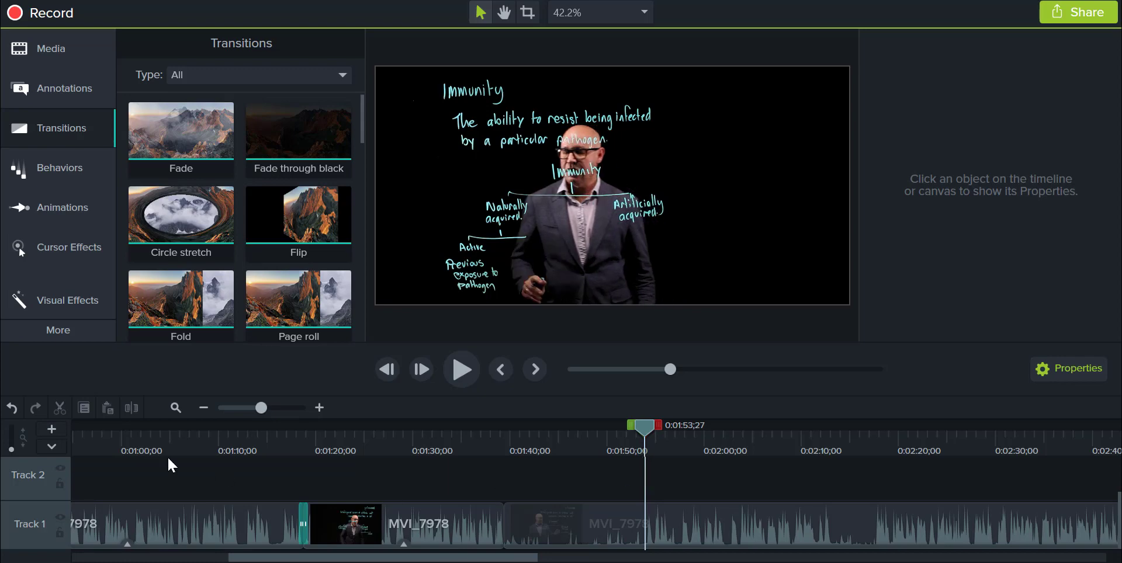
Split the clip again at 0:01:53;27 and mute the audio of the piece between the splits.
click(545, 515)
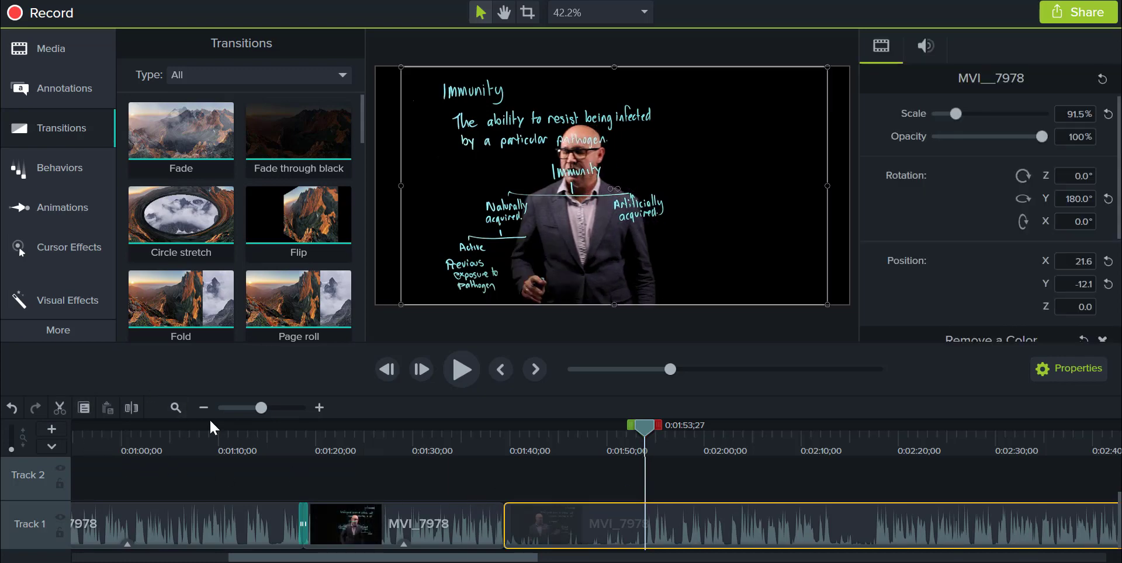
click(132, 408)
click(583, 505)
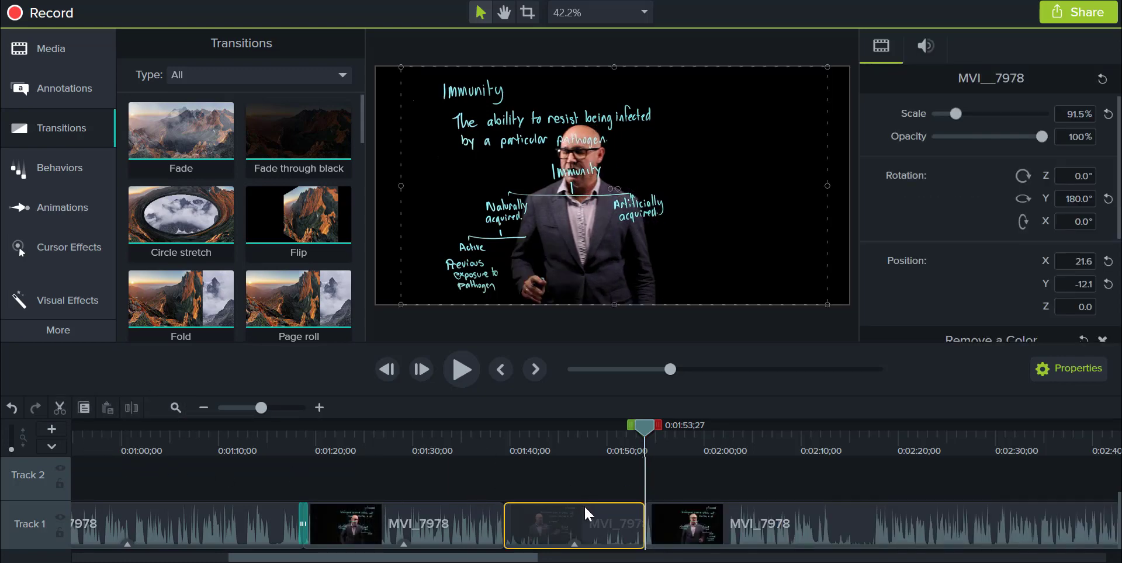
right_click(583, 505)
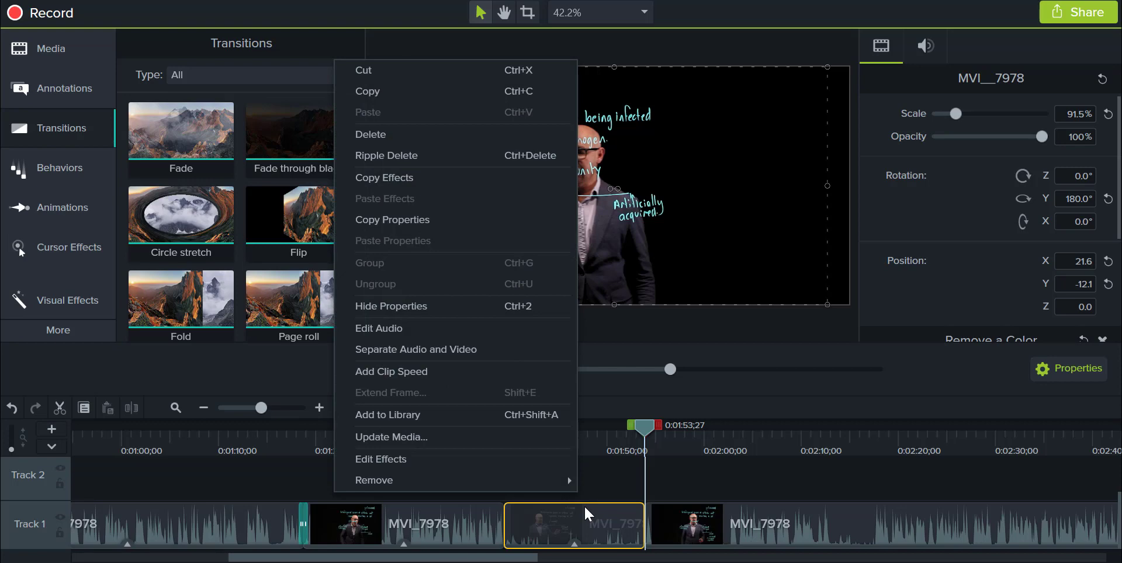
click(412, 329)
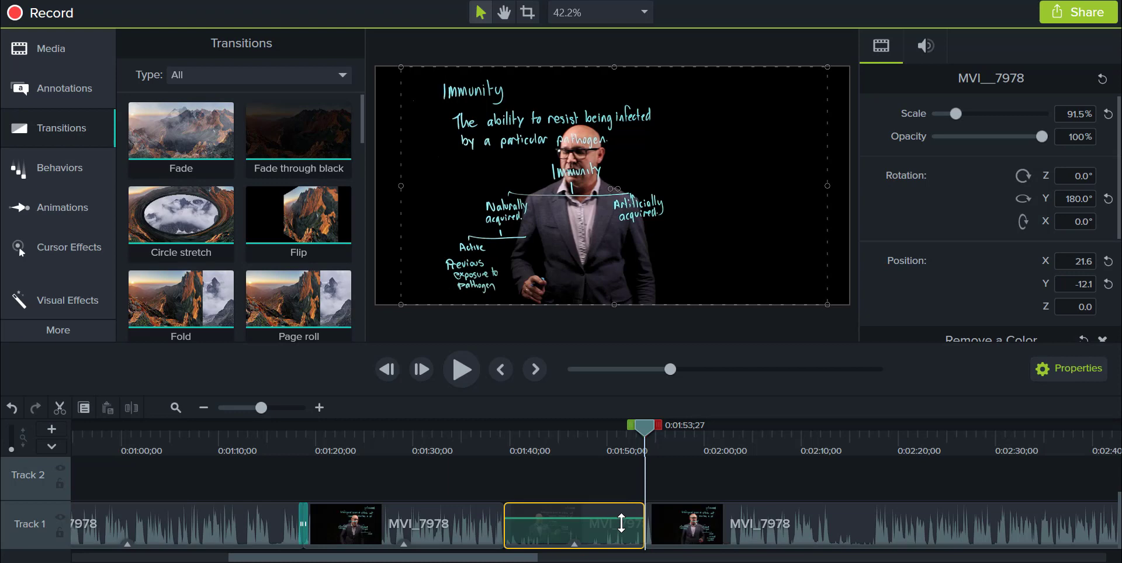
drag(621, 519, 622, 558)
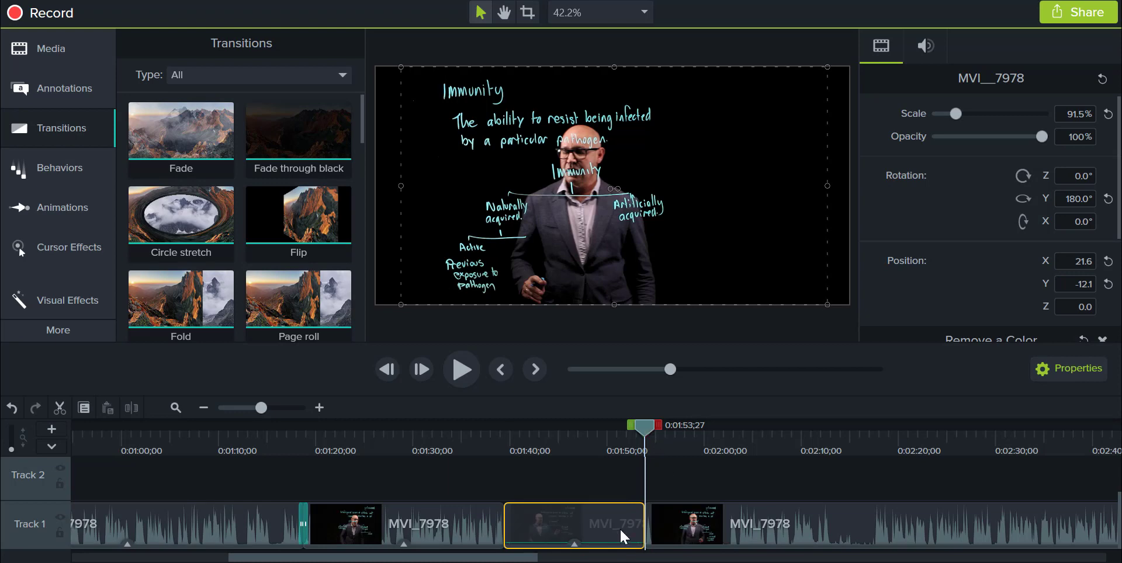
Add clip speed to the slow piece and set it to 3x.
right_click(619, 528)
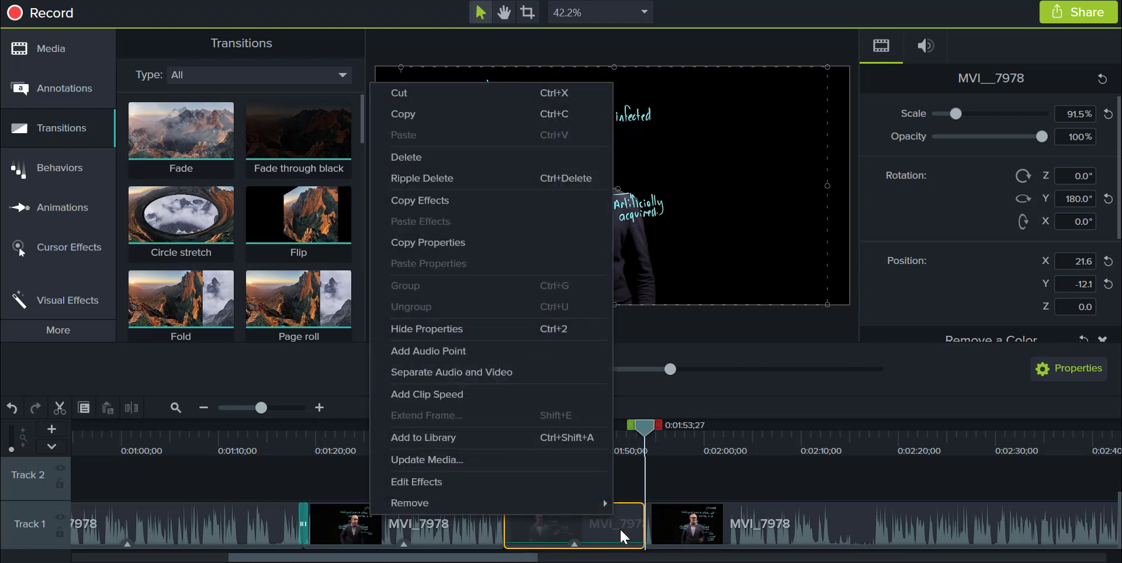
click(453, 394)
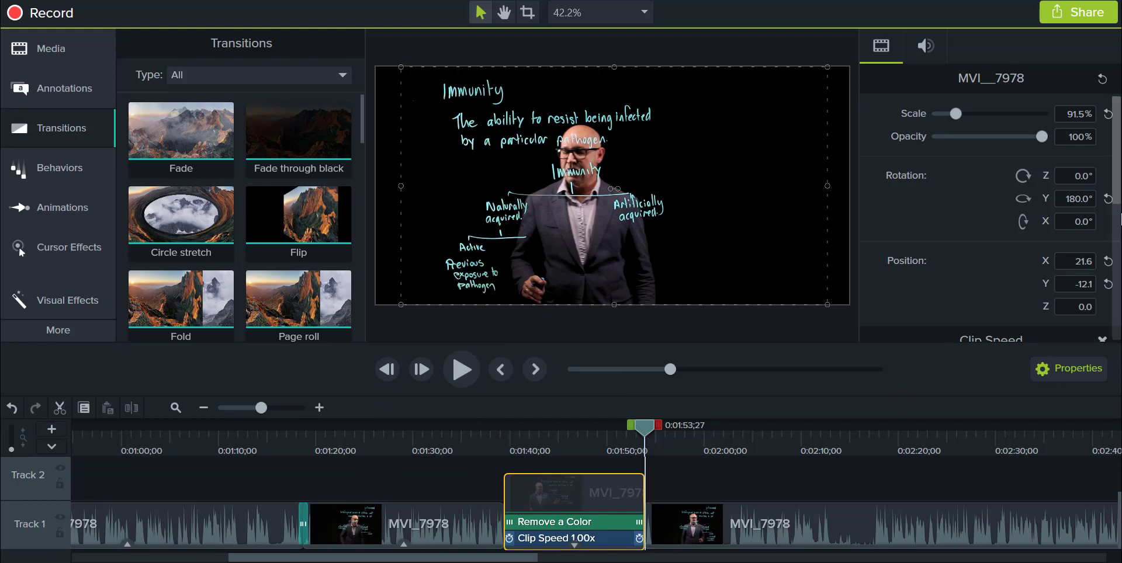
scroll(1119, 201, down, 5)
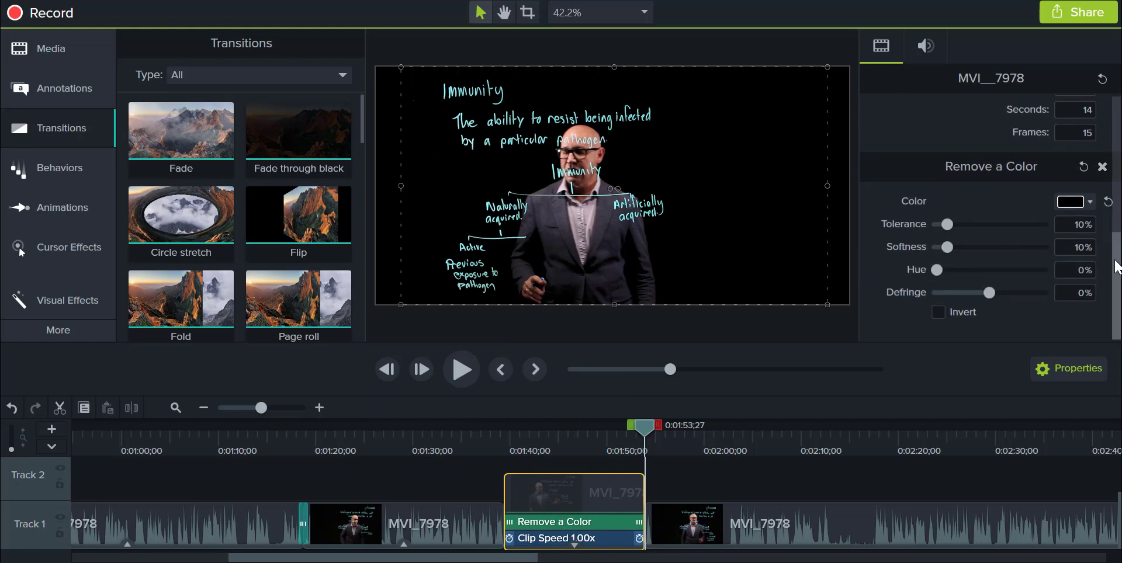
scroll(1119, 236, up, 1)
scroll(1119, 237, up, 1)
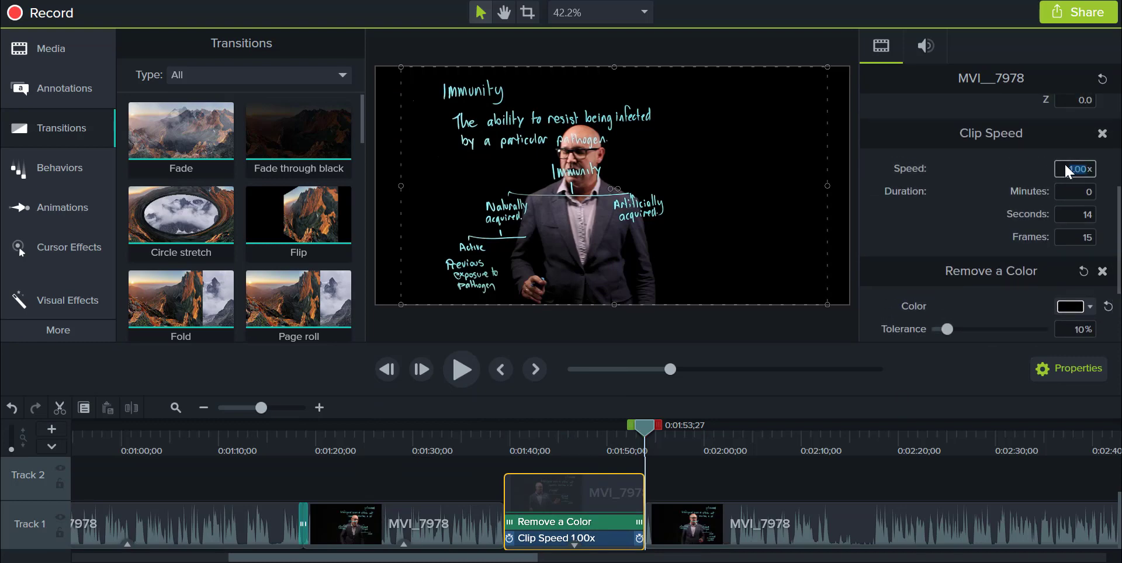
text(3)
key(Return)
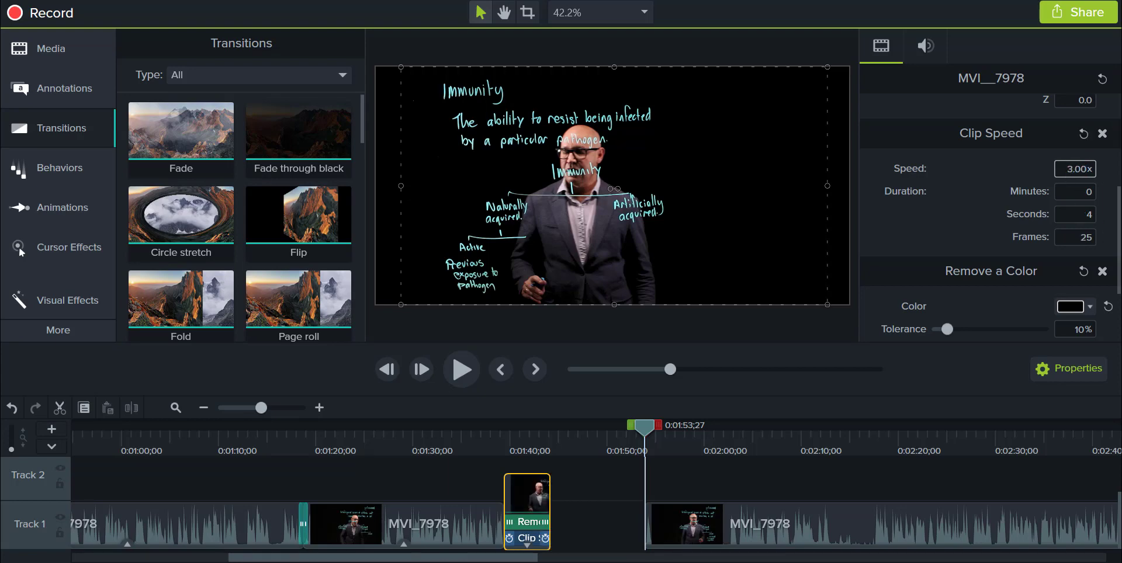
Close the gap after the sped-up piece and fade both of its ends.
drag(879, 528, 779, 528)
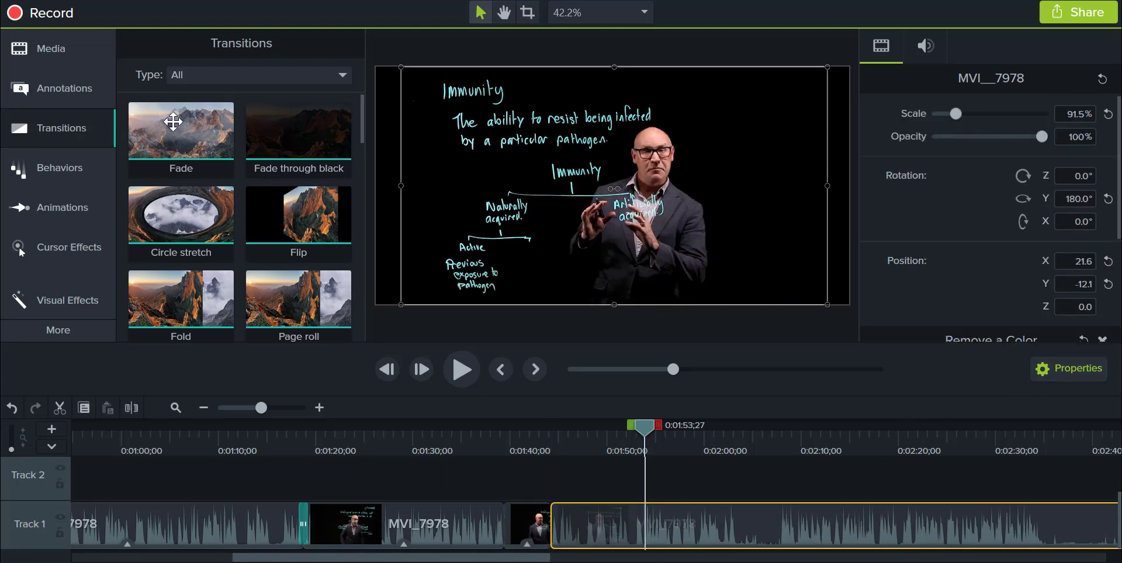
drag(172, 128, 529, 545)
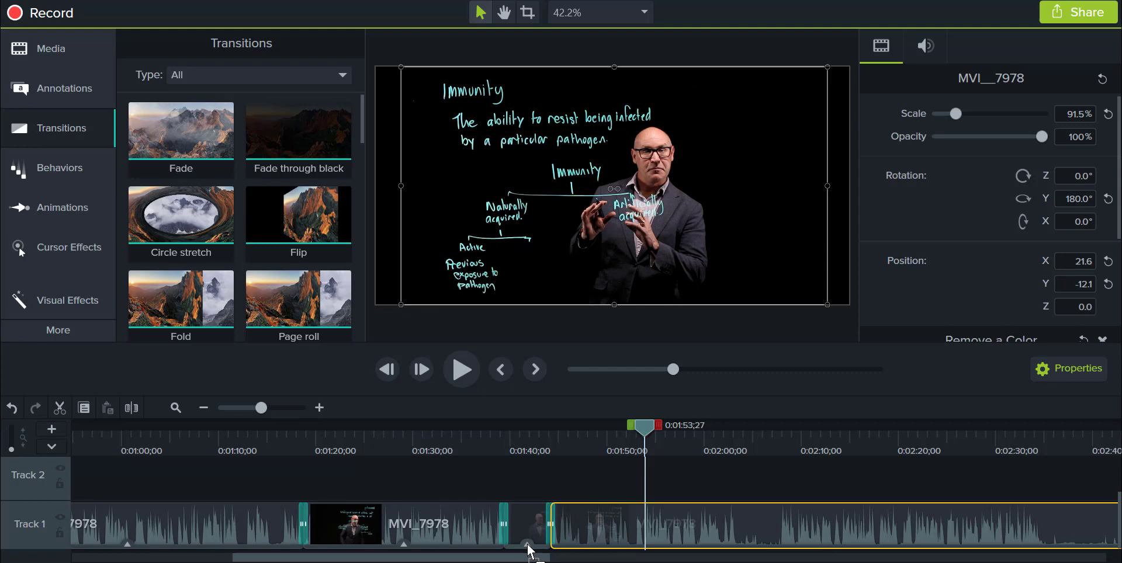
drag(648, 427, 790, 435)
Cut the marked 0:02:03;12–0:02:07;09 stretch, slide the later clip left, and fade the new join.
key(ctrl+x)
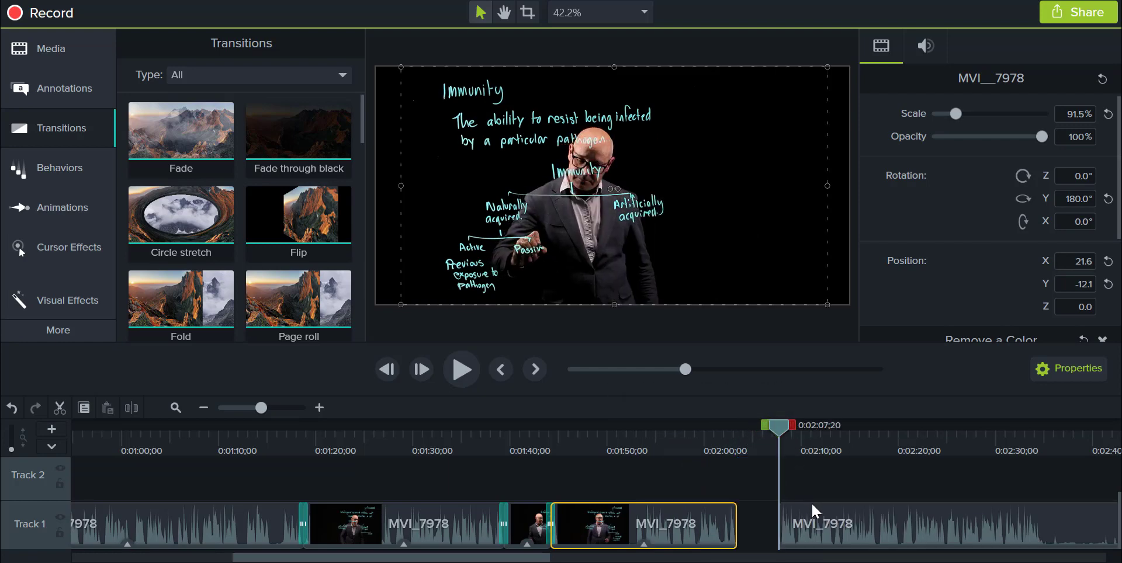
drag(811, 502, 739, 459)
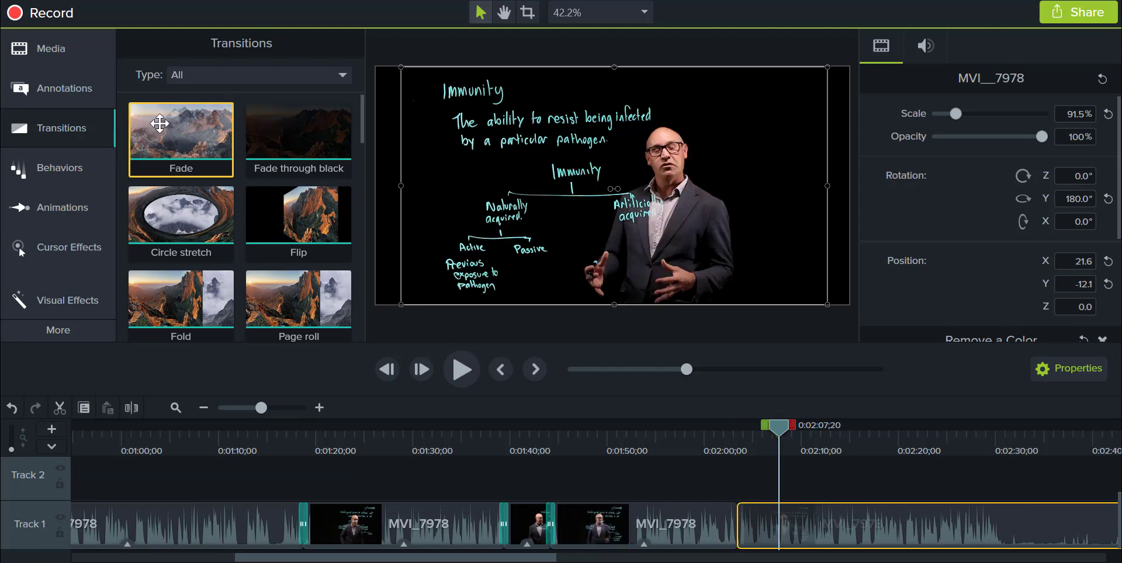
mouse_move(159, 123)
mouse_down()
mouse_move(588, 446)
mouse_move(723, 515)
mouse_up()
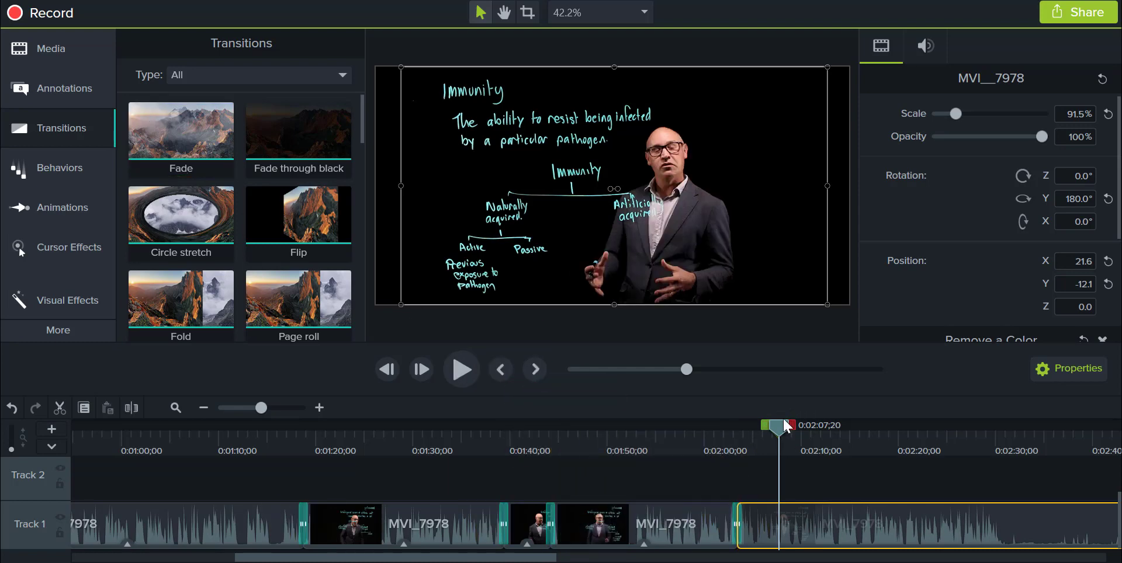
drag(787, 425, 1003, 453)
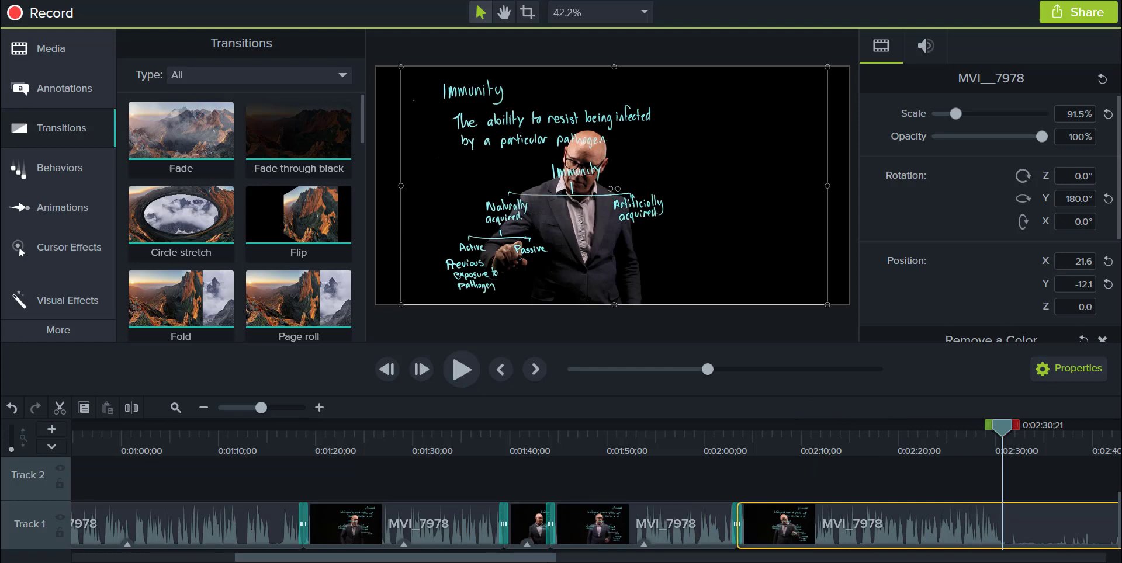
scroll(366, 464, right, 10)
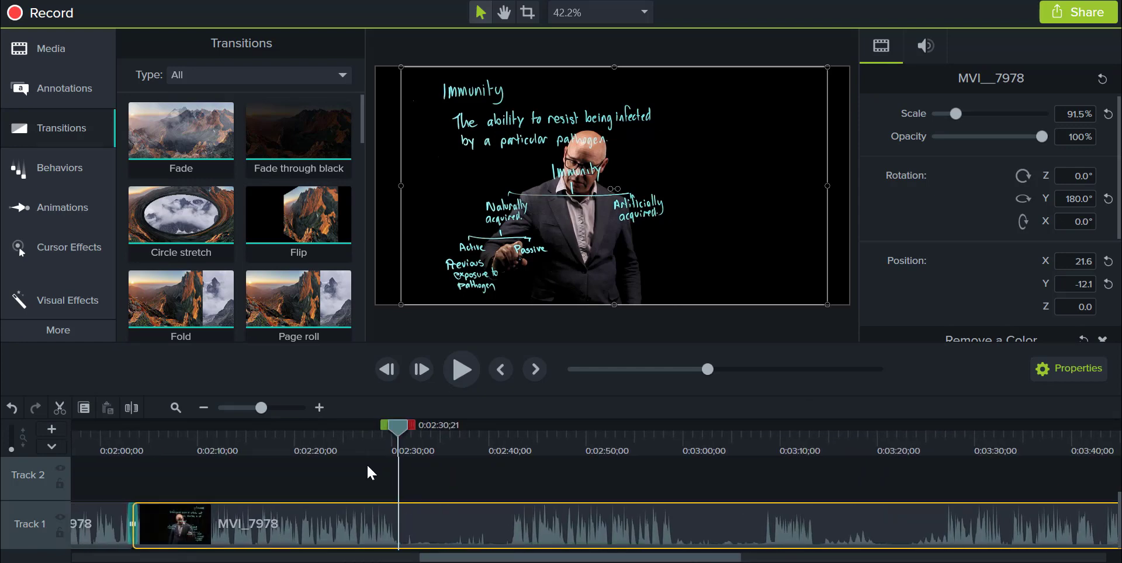
Split the clip at 0:02:30;23 and again at 0:02:42;02.
drag(394, 428, 395, 430)
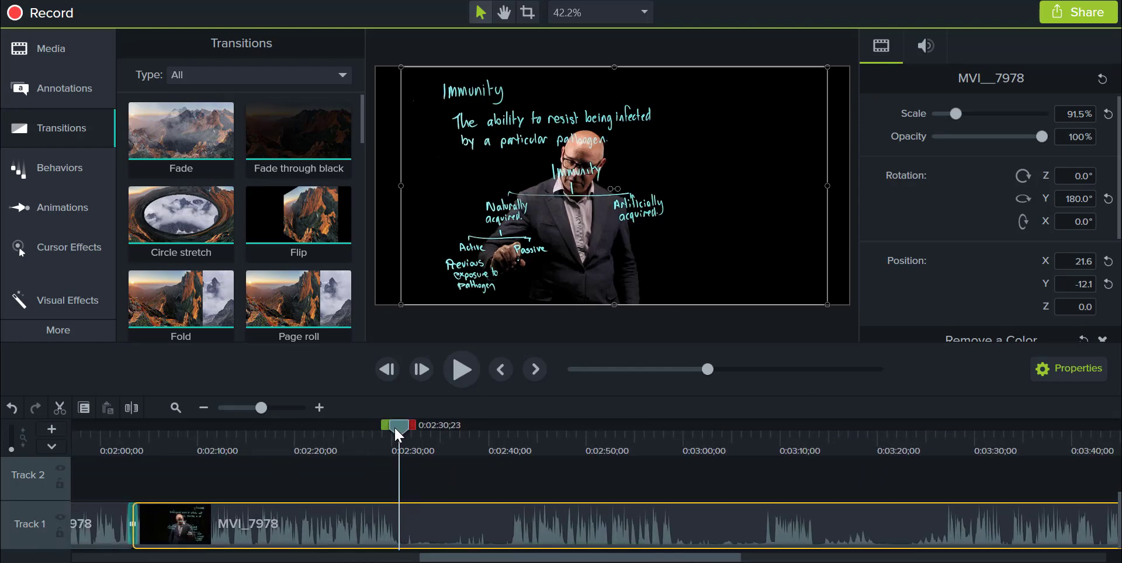
click(131, 409)
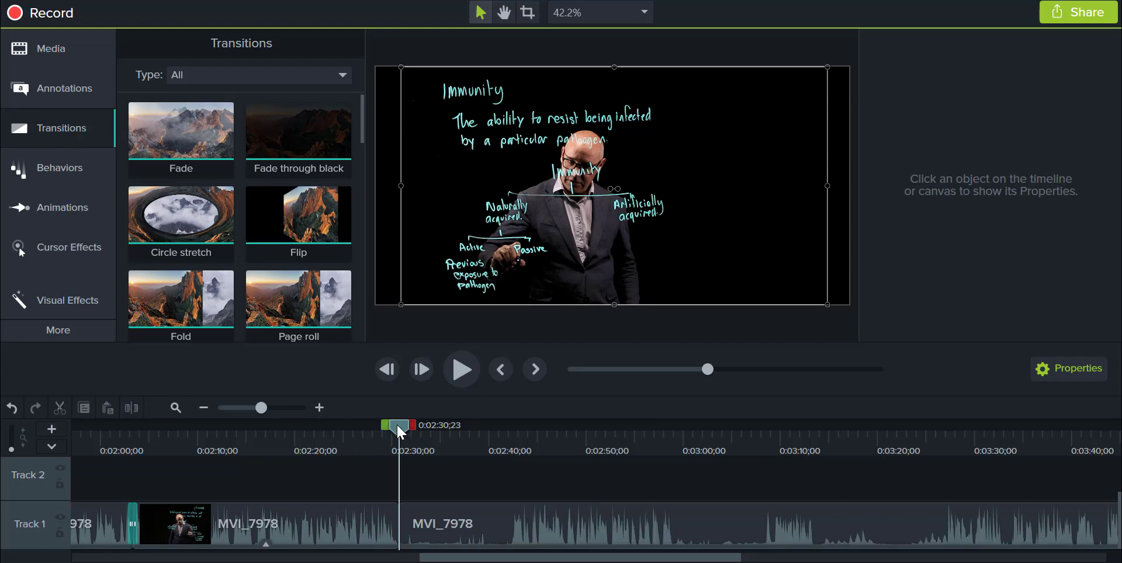
drag(397, 425, 506, 450)
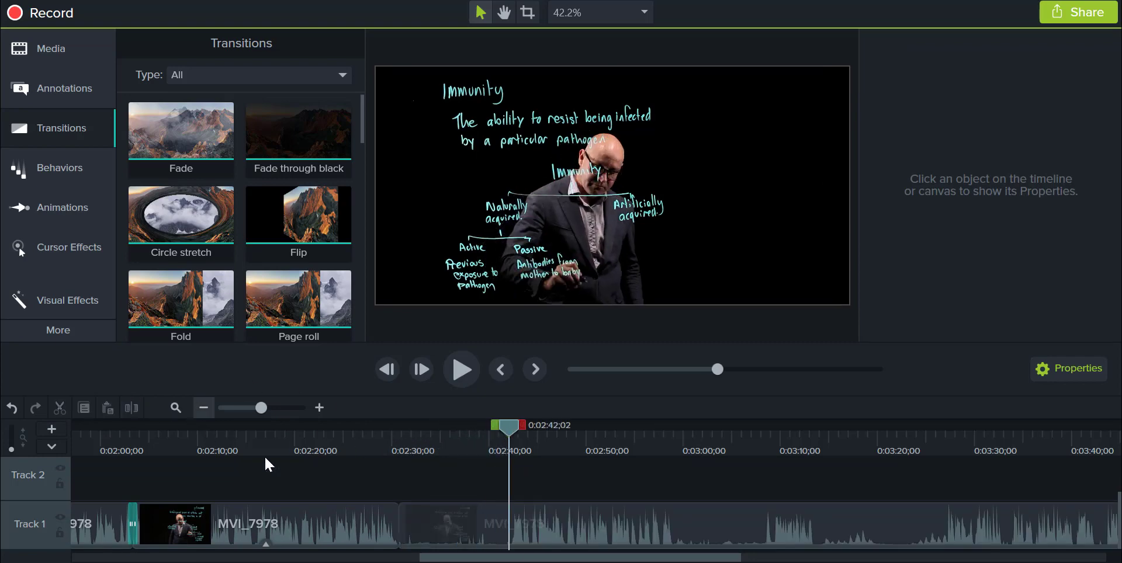
click(485, 534)
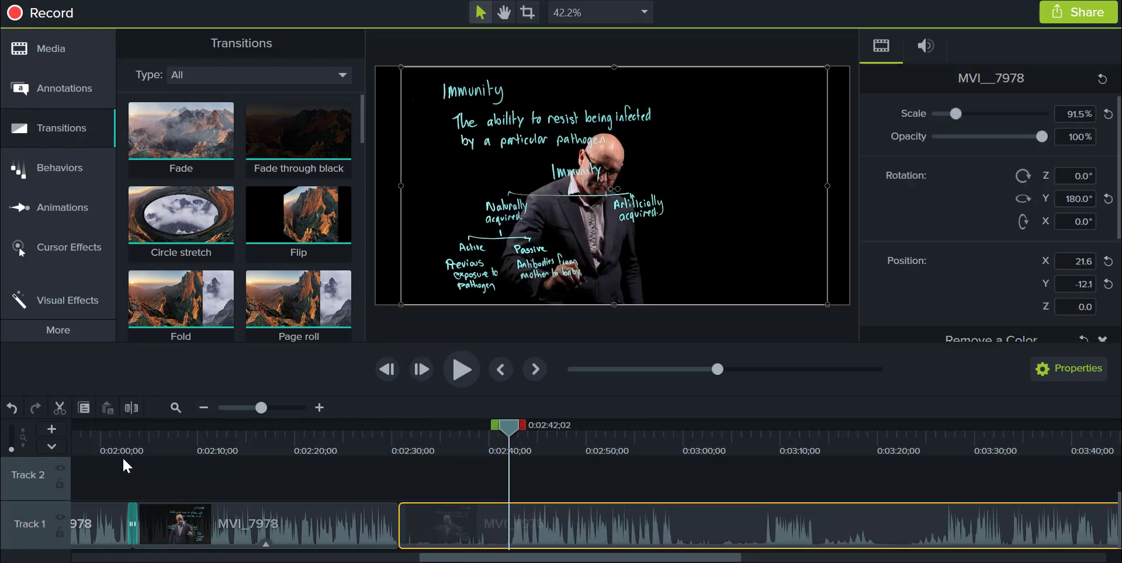
click(134, 403)
Set the middle piece's clip speed to 3x.
click(462, 532)
right_click(461, 531)
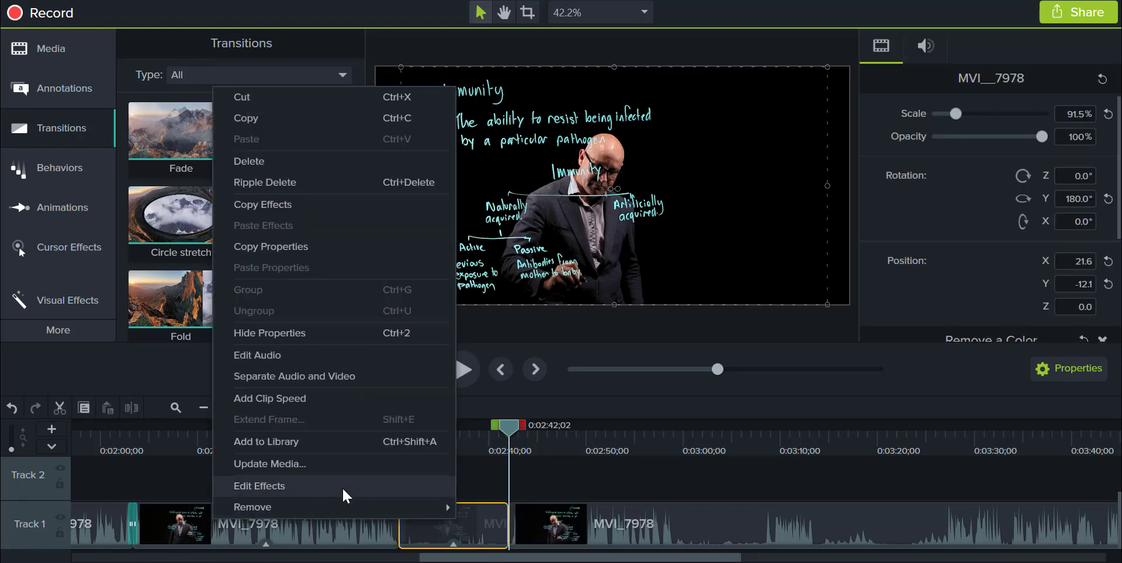
click(303, 400)
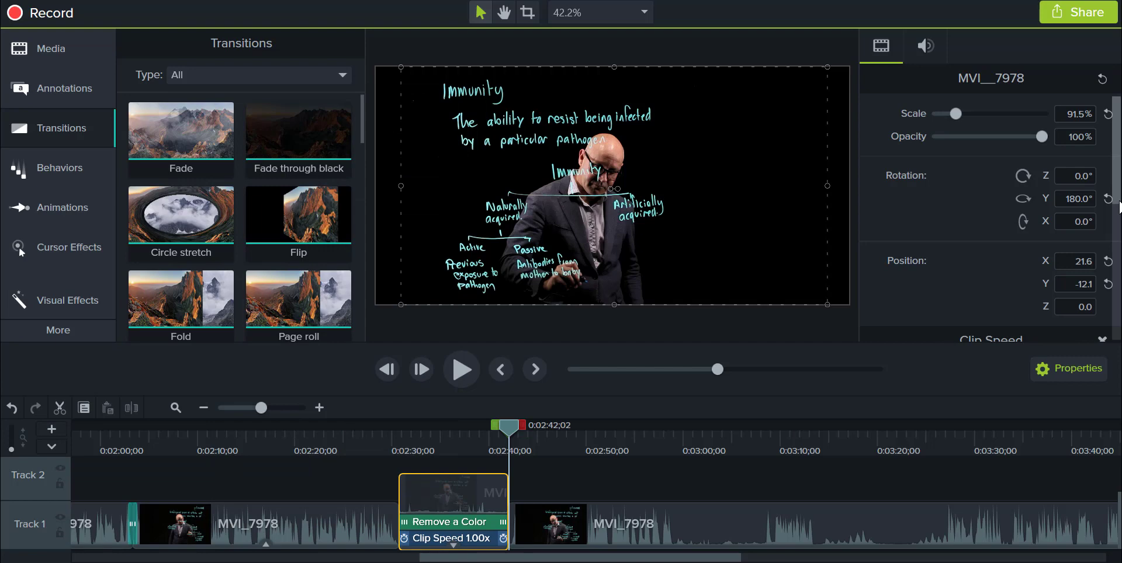
scroll(991, 216, down, 5)
scroll(1066, 174, down, 1)
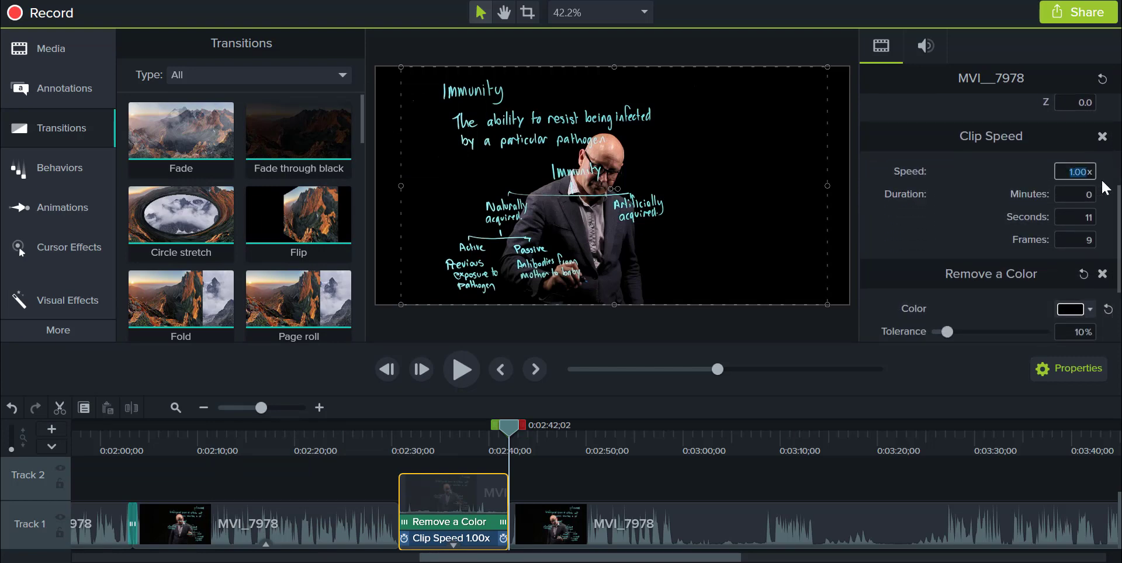
key(Return)
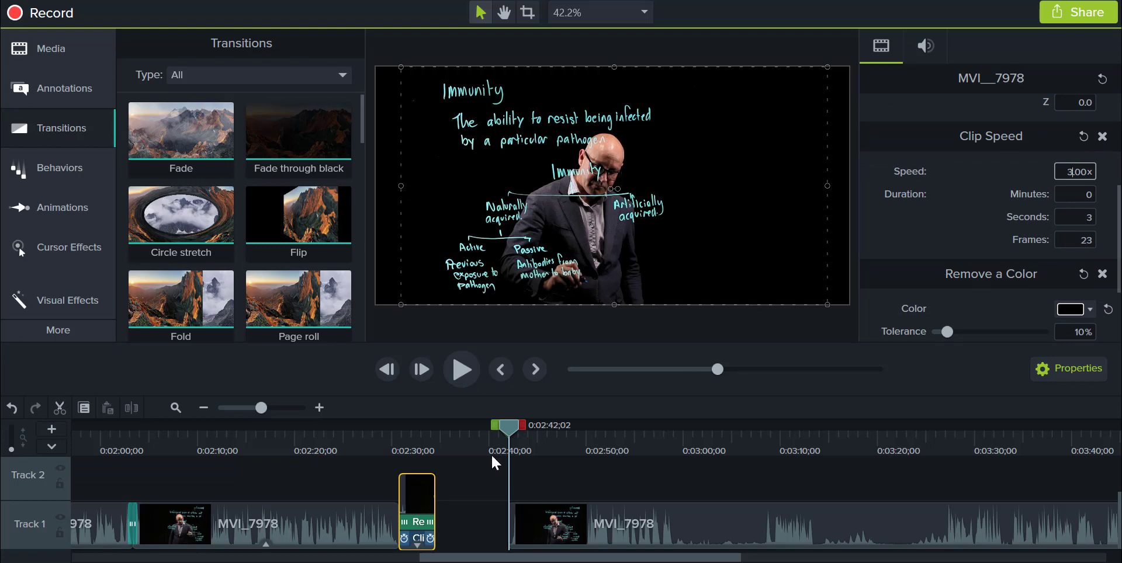
right_click(420, 483)
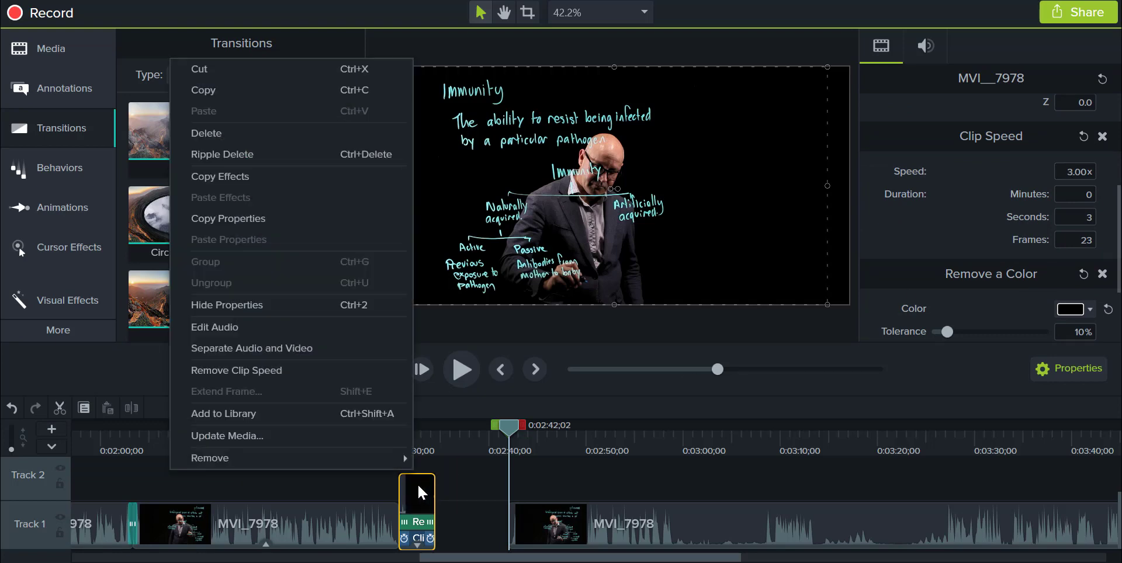
click(281, 331)
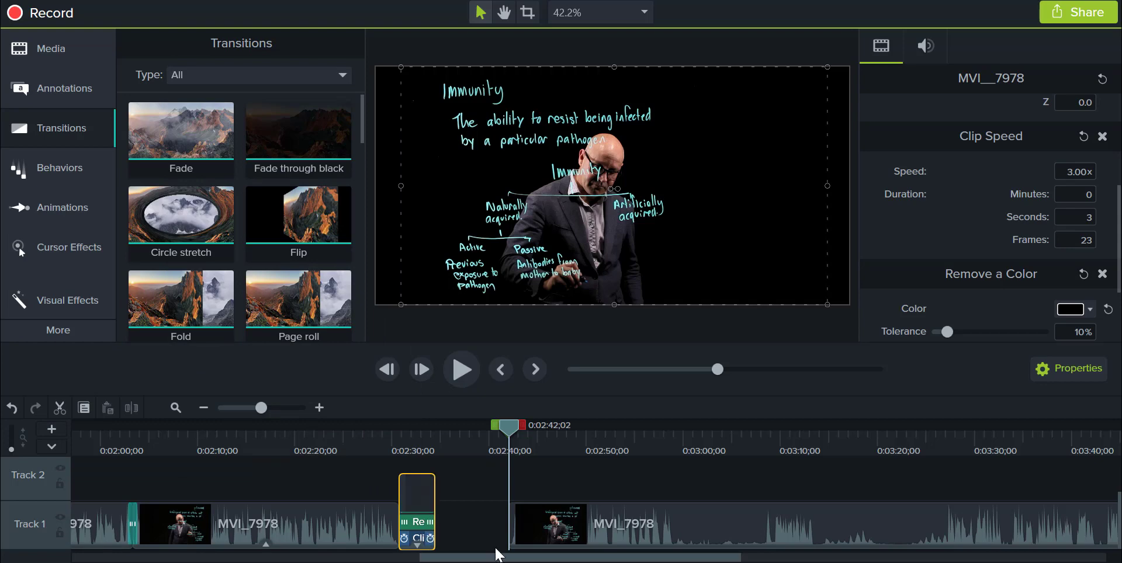
Add Fade transitions at both ends of the sped-up piece.
click(678, 537)
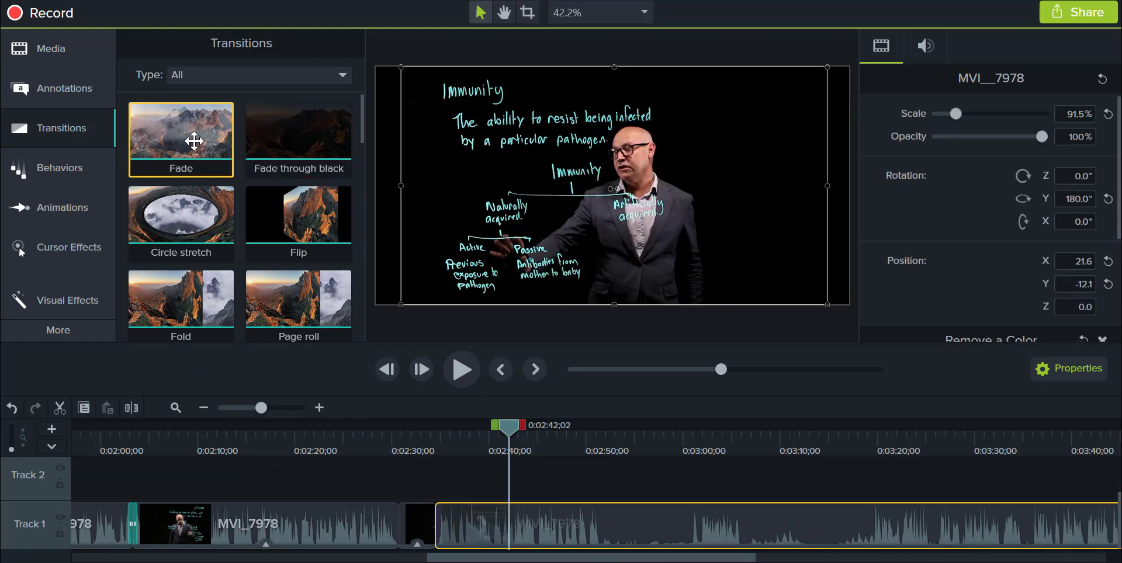
drag(194, 140, 416, 520)
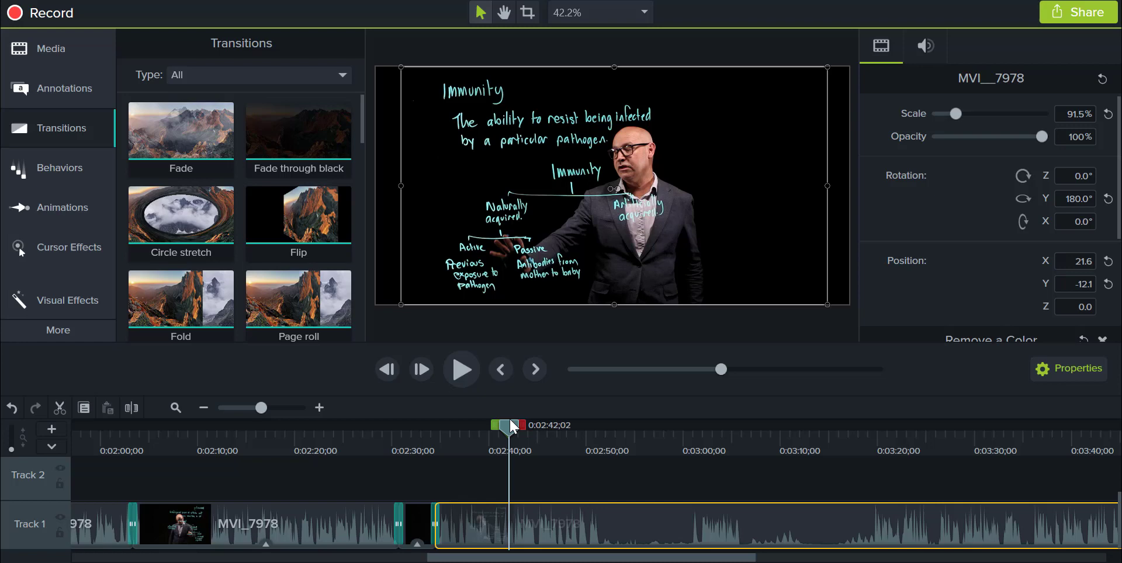
drag(510, 425, 702, 432)
key(Delete)
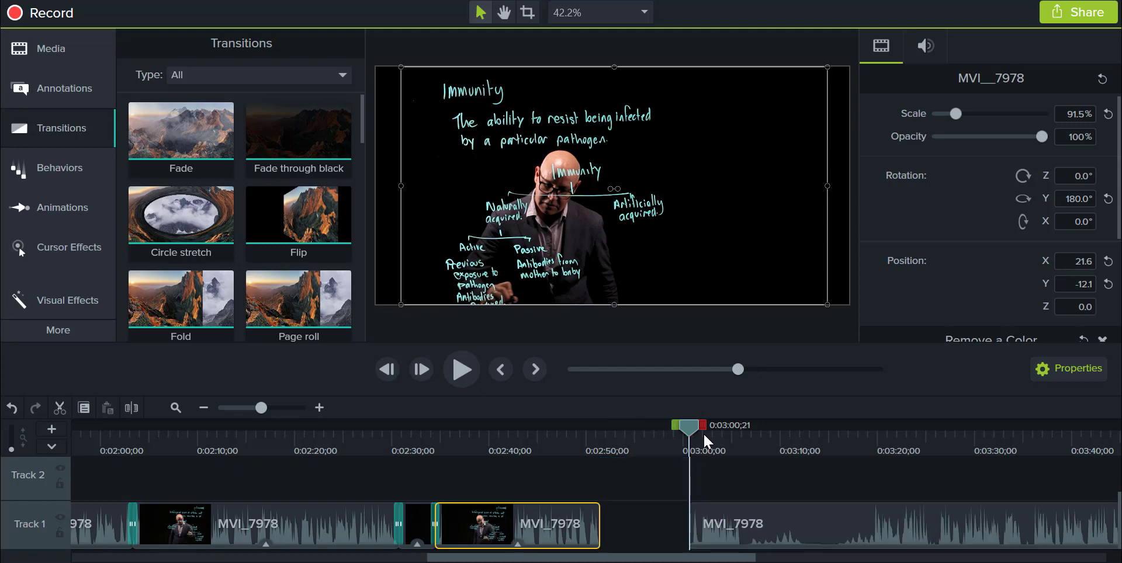
drag(748, 536, 659, 535)
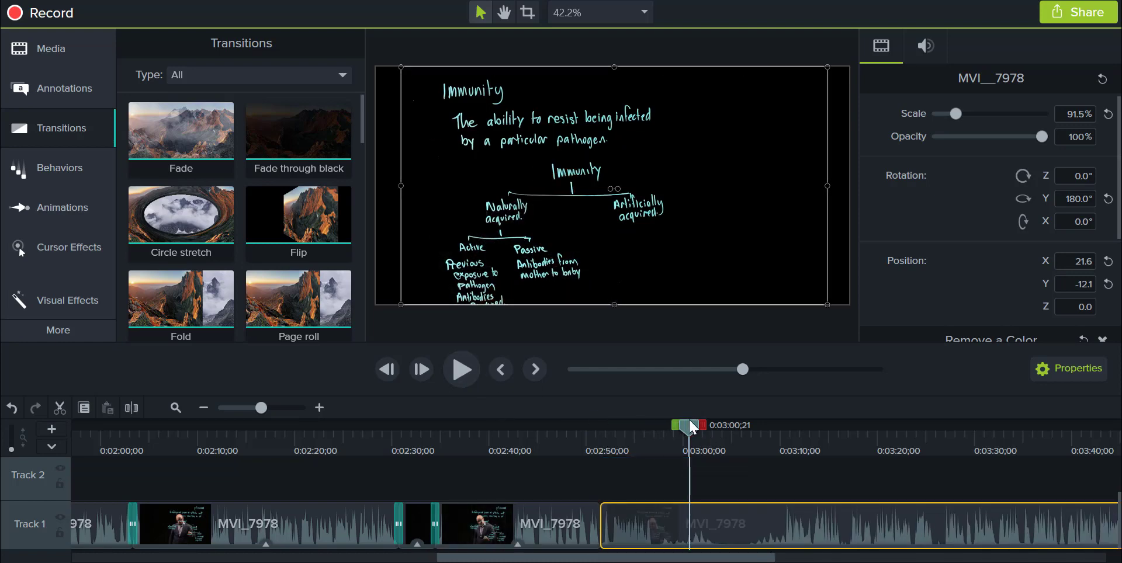
drag(689, 420, 654, 436)
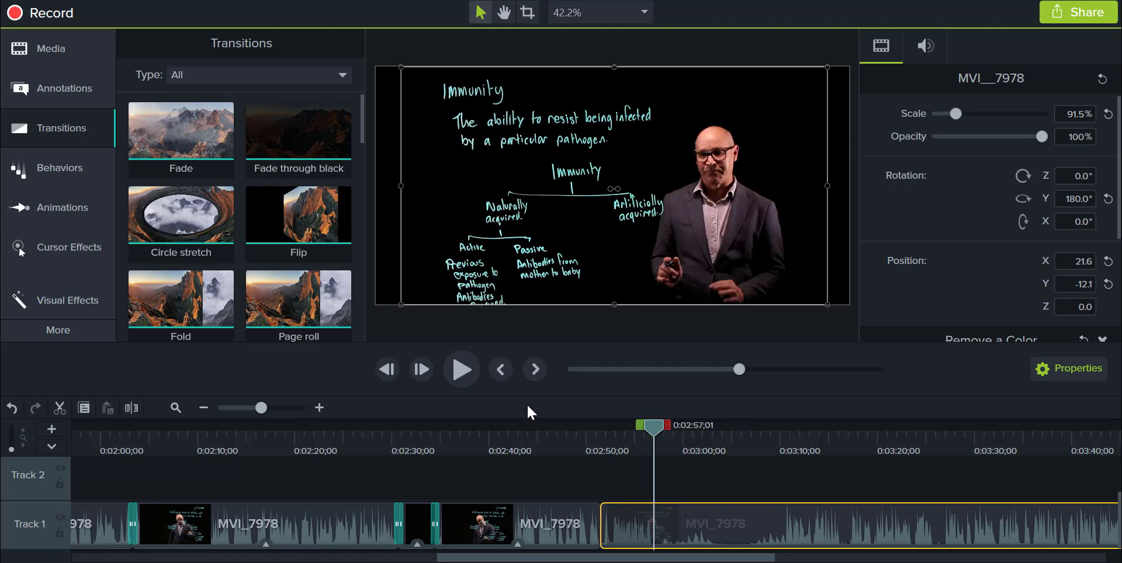
click(473, 378)
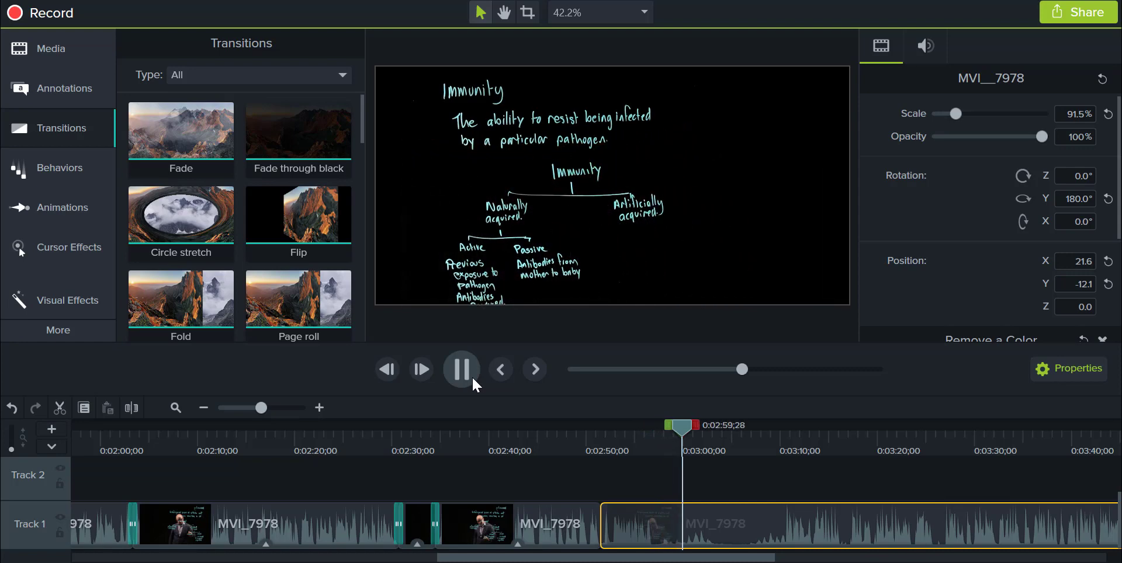
click(473, 378)
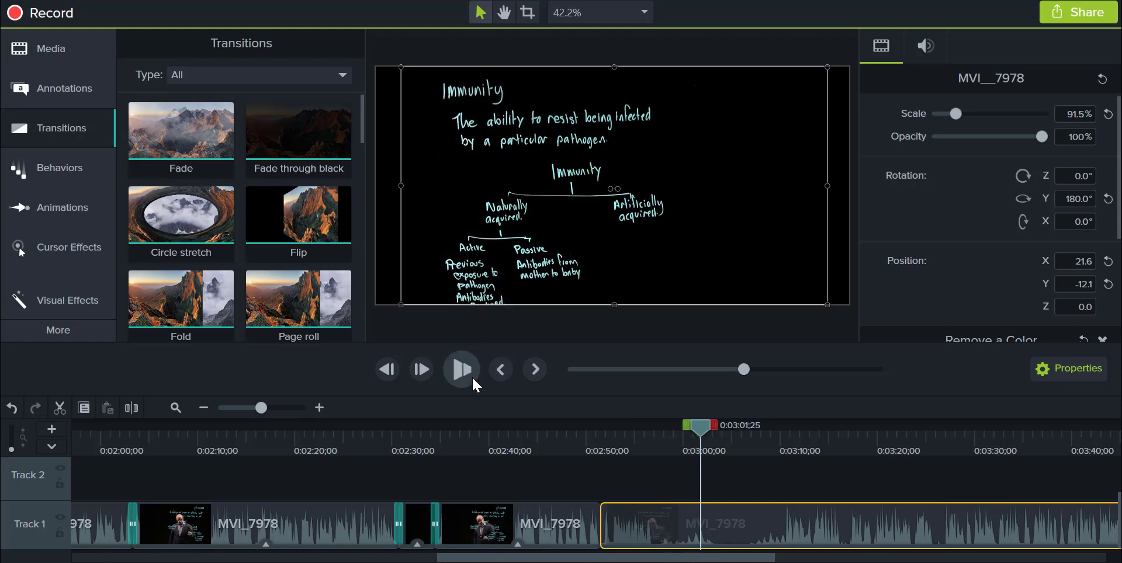
drag(699, 425, 601, 454)
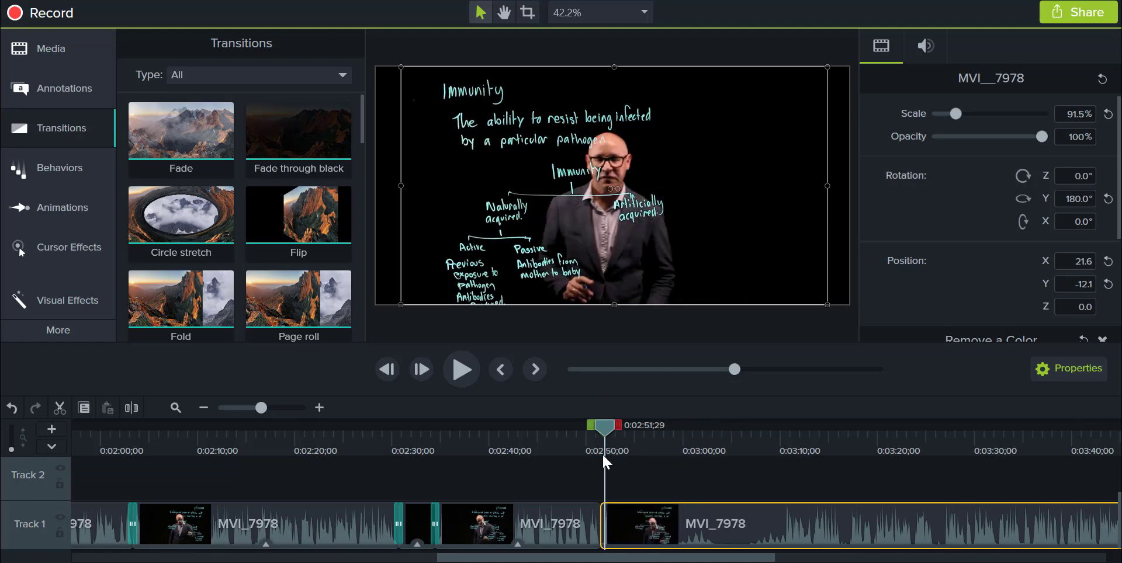
Play back from 0:02:51 to 0:03:10 to locate where the slow part starts and ends.
click(461, 369)
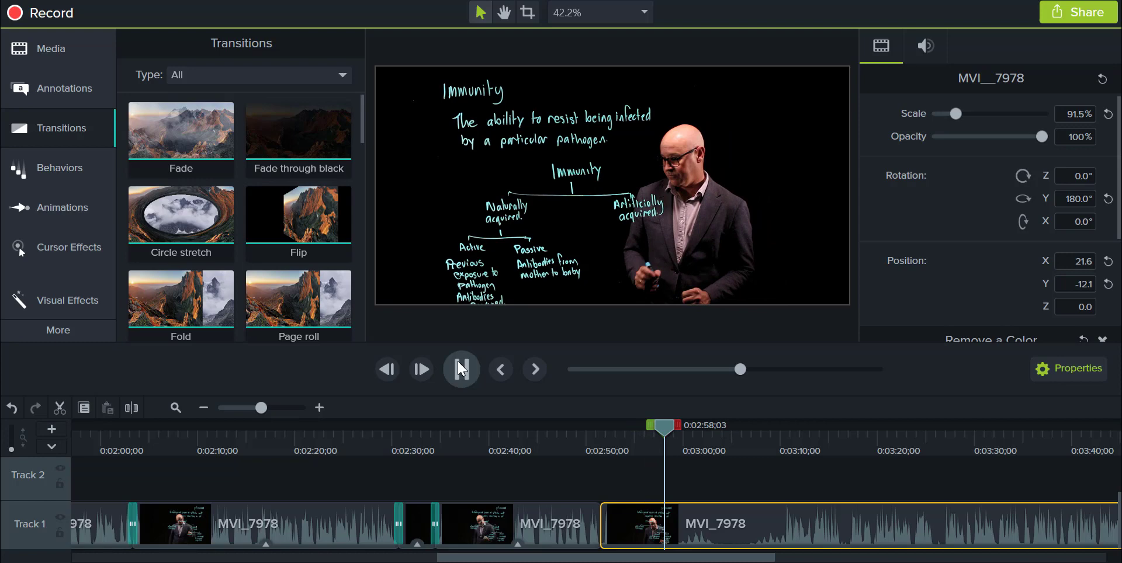
click(461, 368)
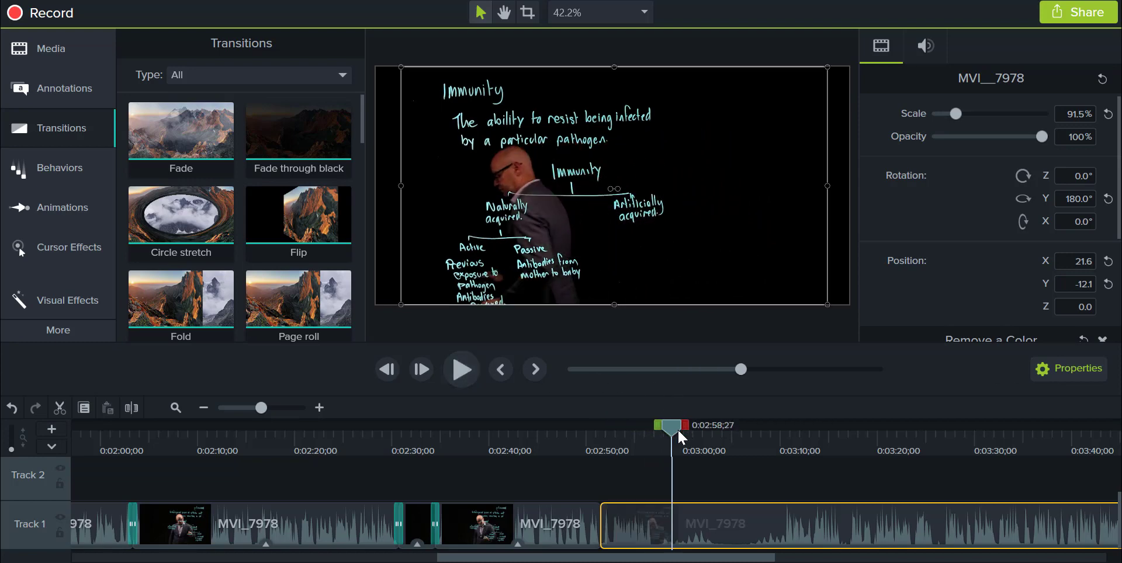
drag(678, 429, 790, 450)
click(465, 367)
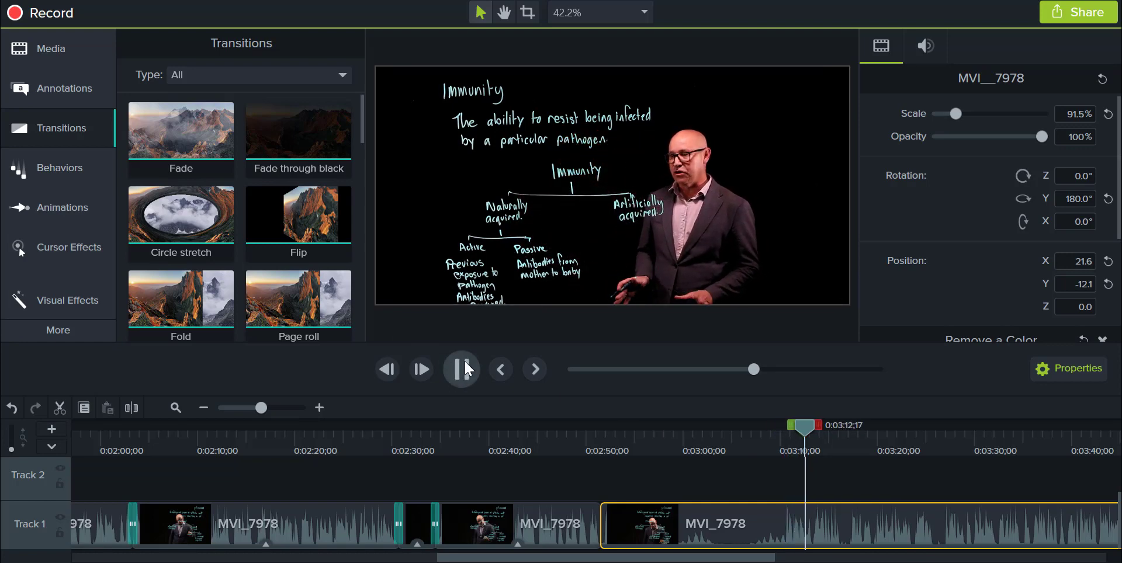
click(464, 361)
Delete 0:02:57;03–0:03:09;18, close the gap, and bring a Fade to the new join.
drag(720, 451, 799, 431)
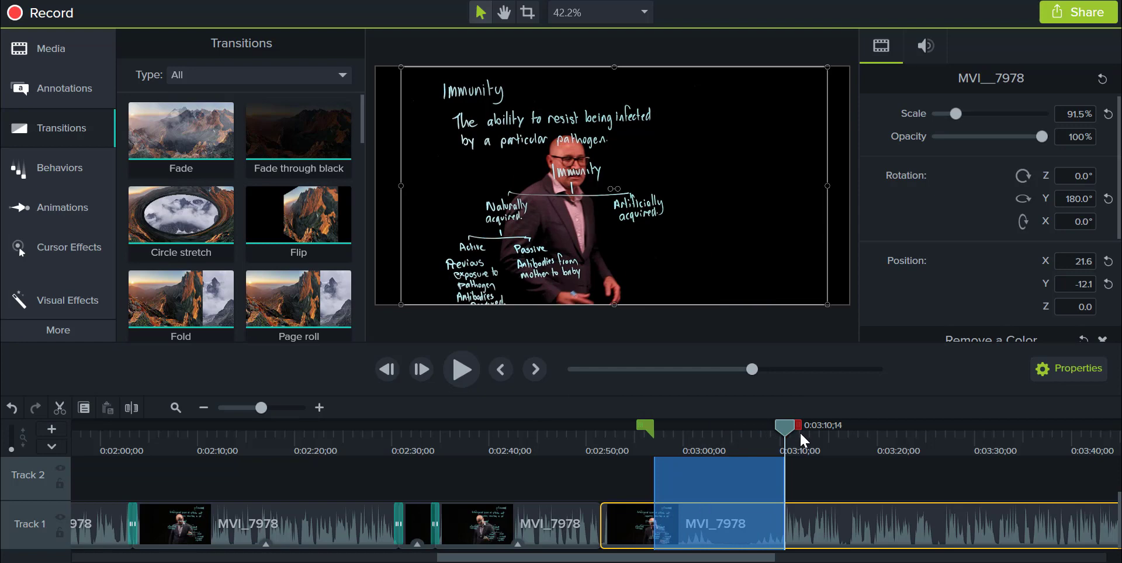
key(Delete)
drag(808, 522, 677, 530)
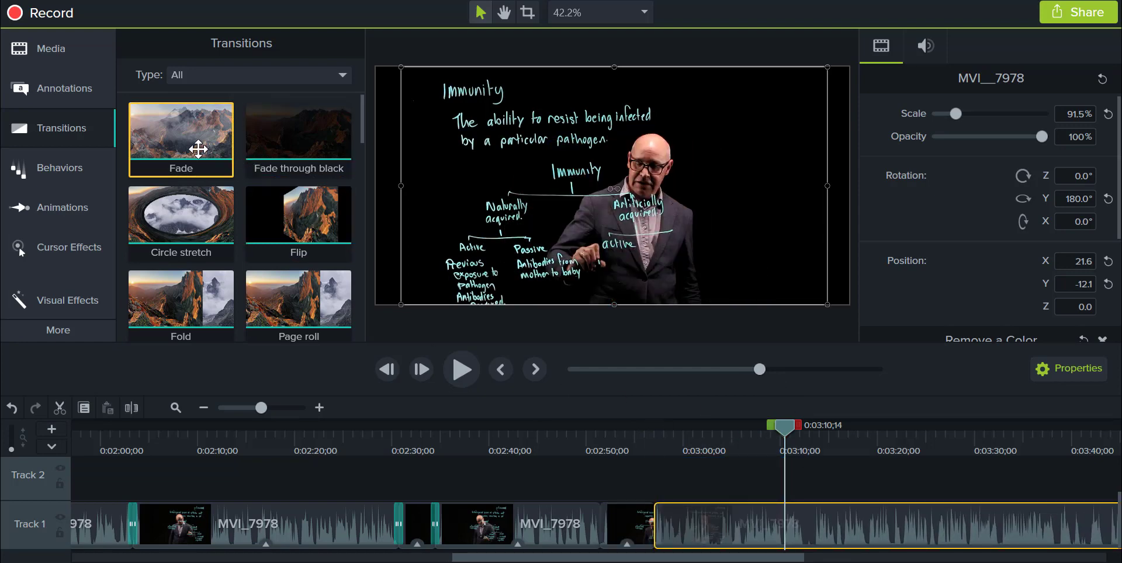
drag(198, 151, 633, 515)
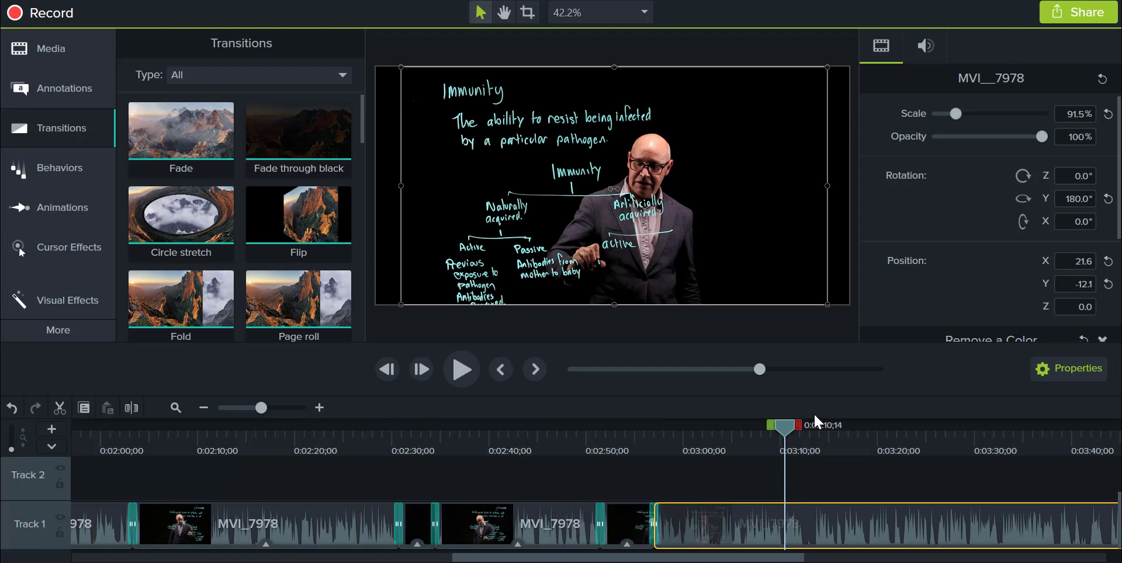
Add the Fade at the earlier clip join and move to 0:03:24.
click(796, 426)
click(923, 430)
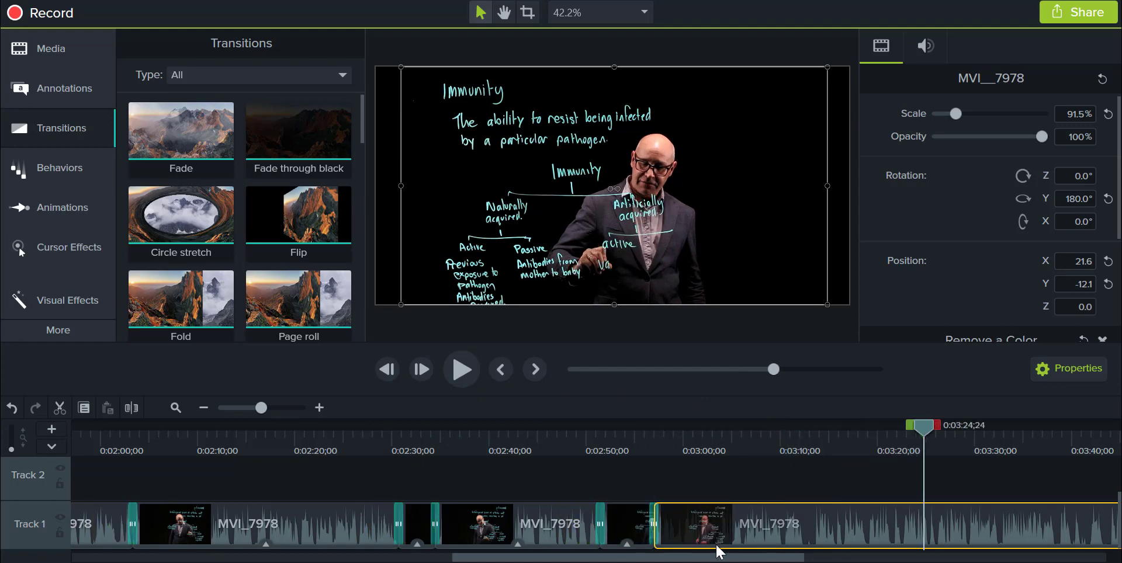
drag(770, 558, 914, 556)
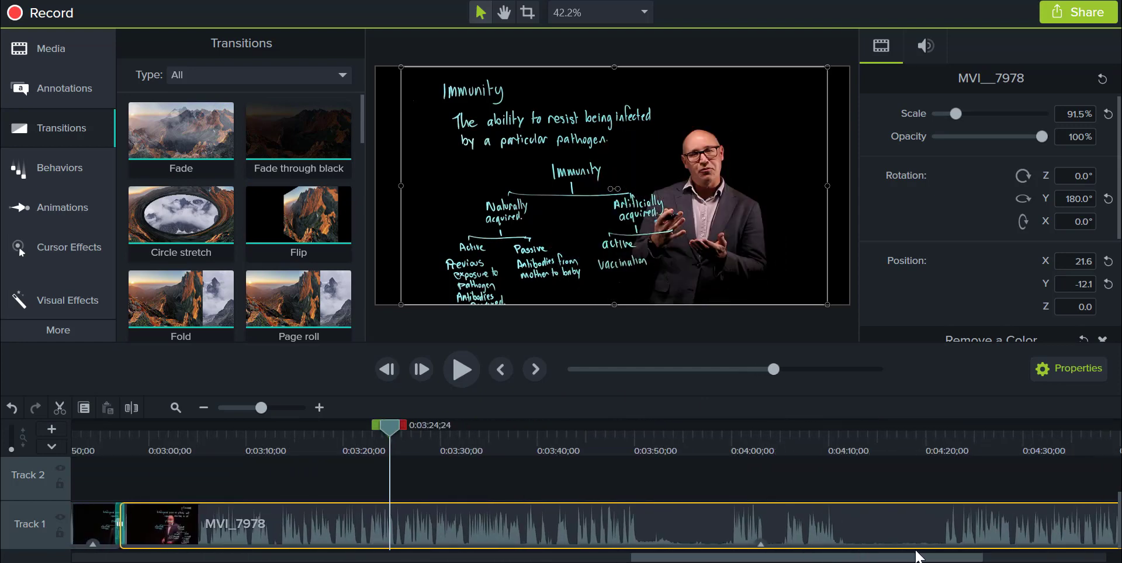
Remove 0:03:50;10–0:04:00;01, close the gap, and select 0:04:00–0:04:12.
click(571, 445)
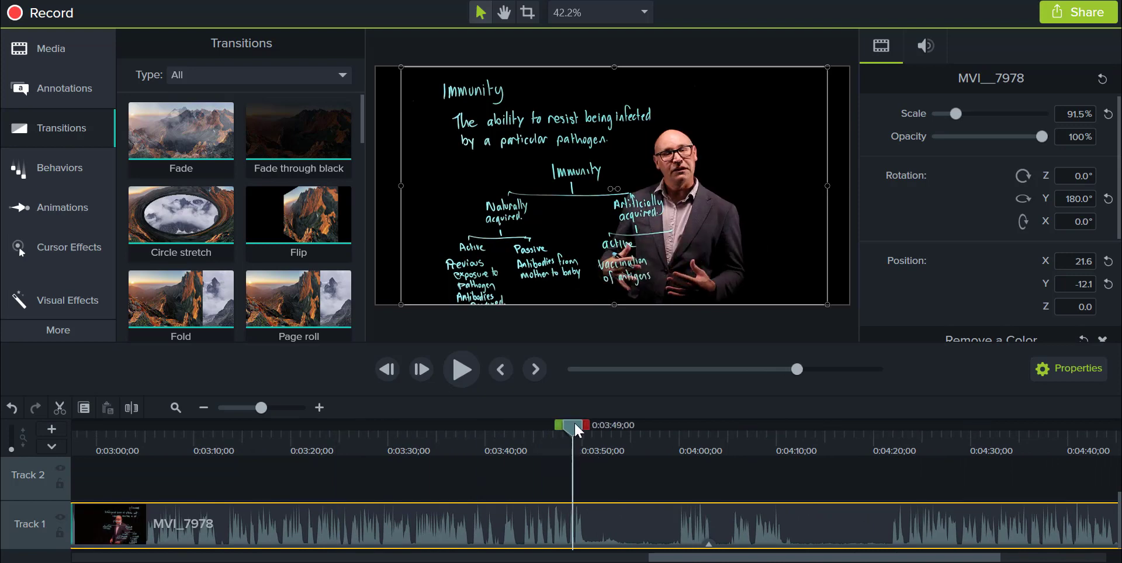
drag(574, 424, 691, 444)
key(Delete)
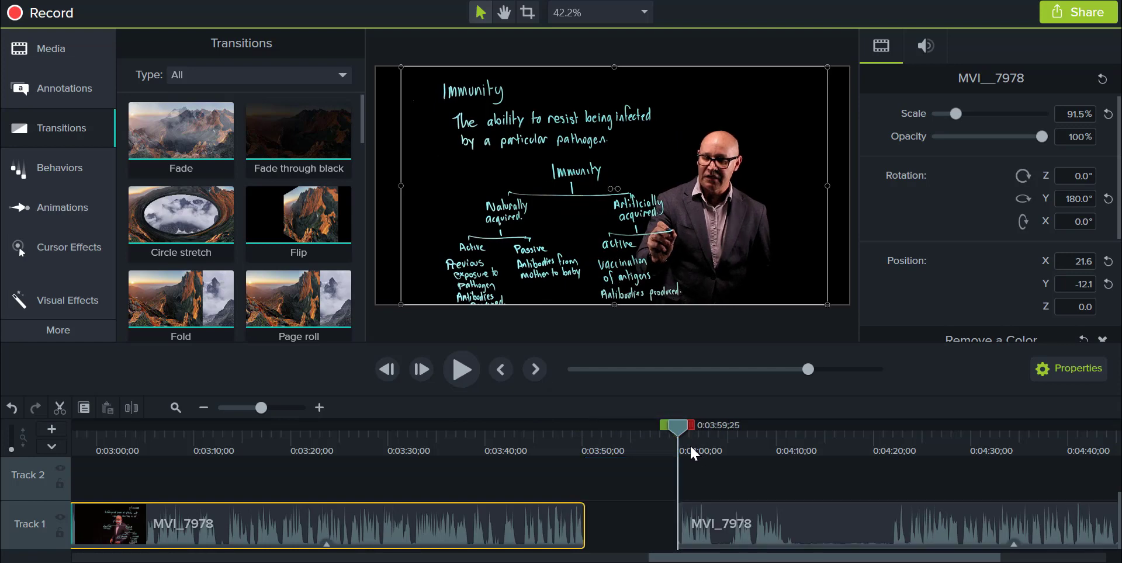
drag(706, 538, 614, 541)
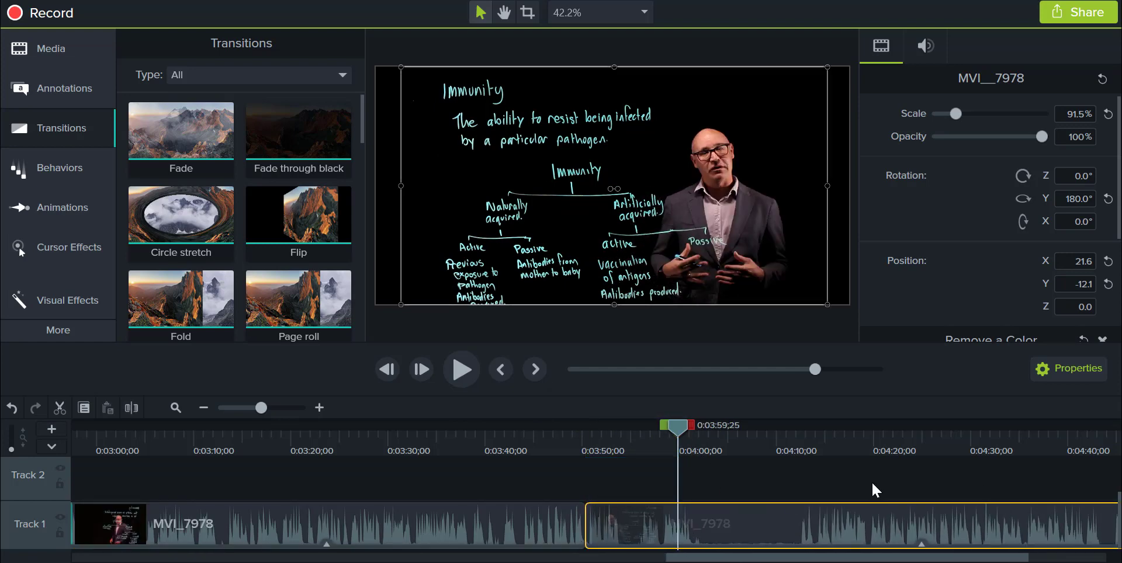
mouse_move(673, 430)
mouse_down()
mouse_move(623, 438)
mouse_move(806, 436)
mouse_move(815, 449)
mouse_up()
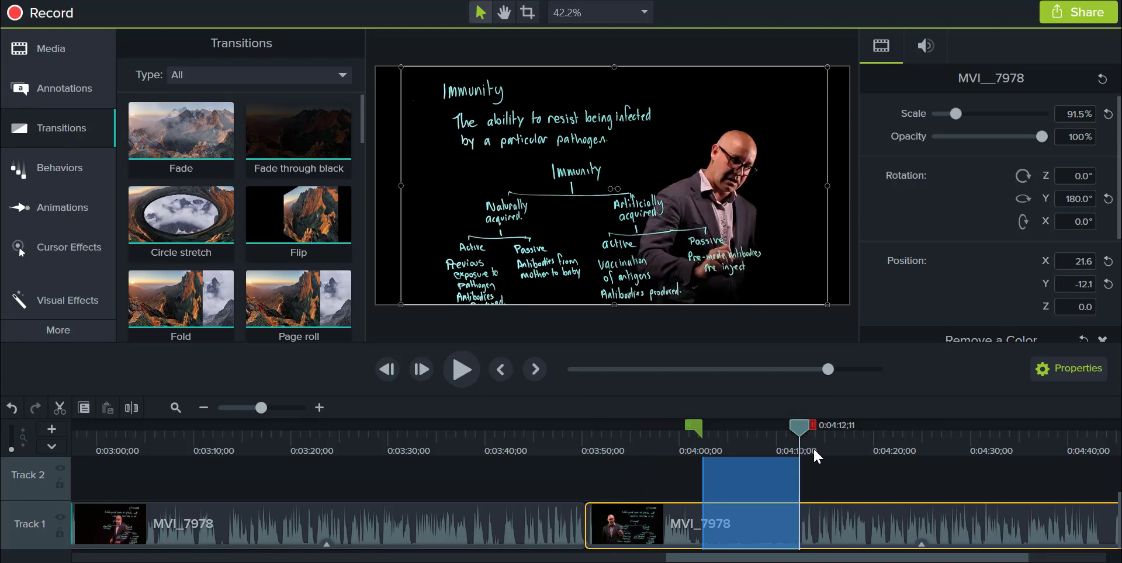
Delete 0:04:00–0:04:12, close the gap, and add a Fade at the join.
key(Delete)
drag(854, 520, 710, 531)
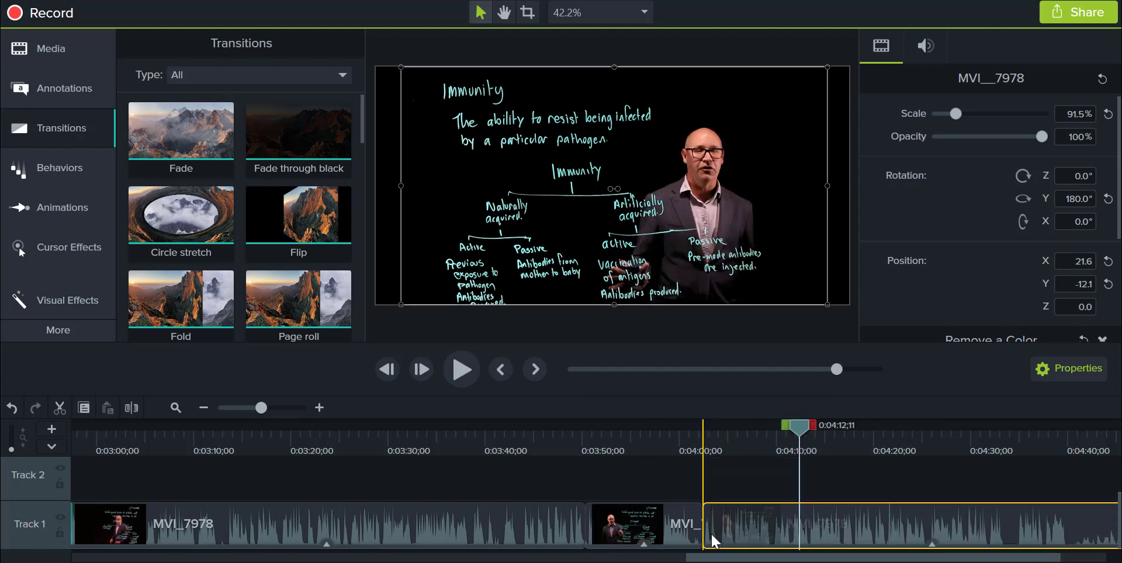
drag(218, 138, 629, 439)
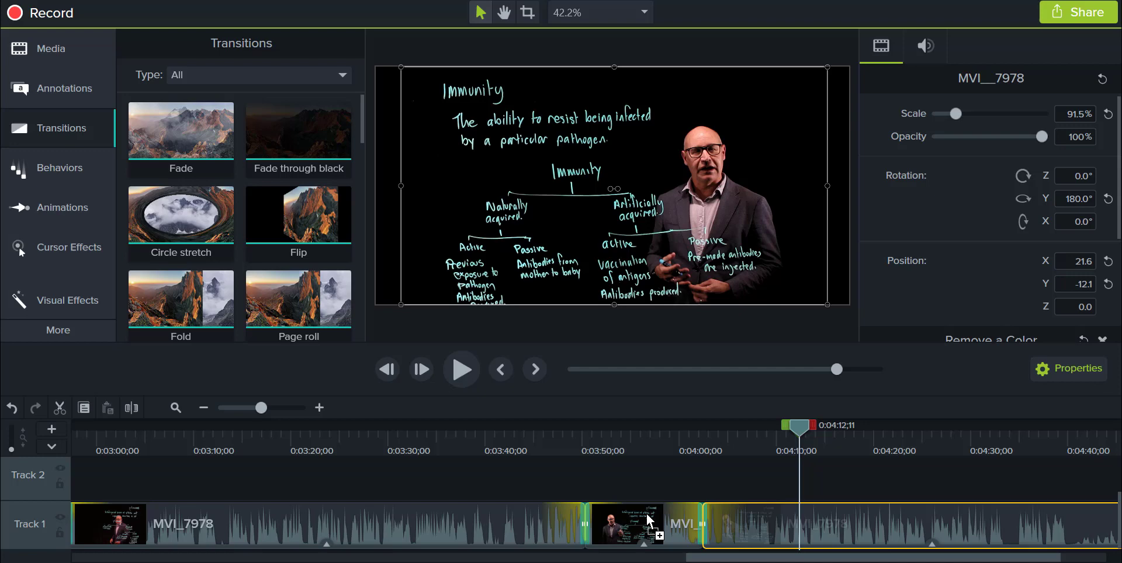
drag(647, 519, 647, 520)
Play the final part to locate the end point at 0:04:33;18.
scroll(921, 489, right, 3)
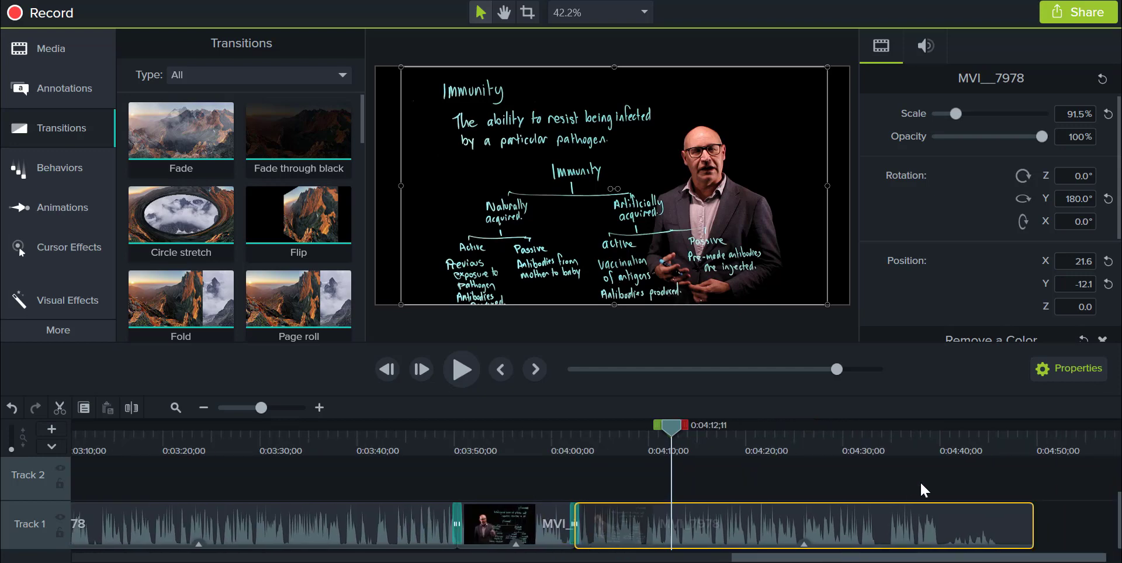
click(853, 432)
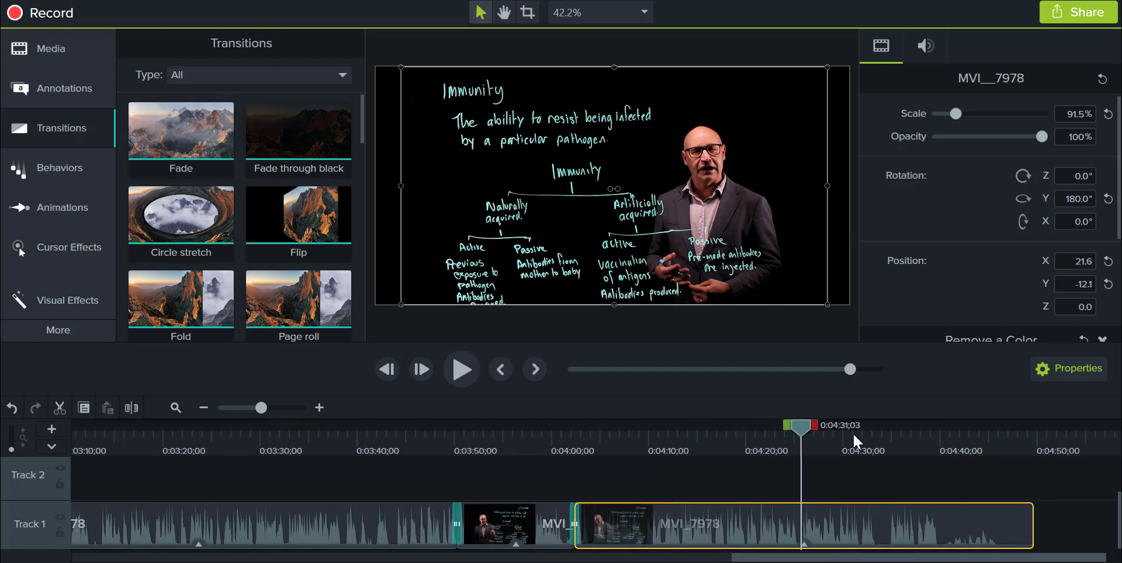
click(461, 374)
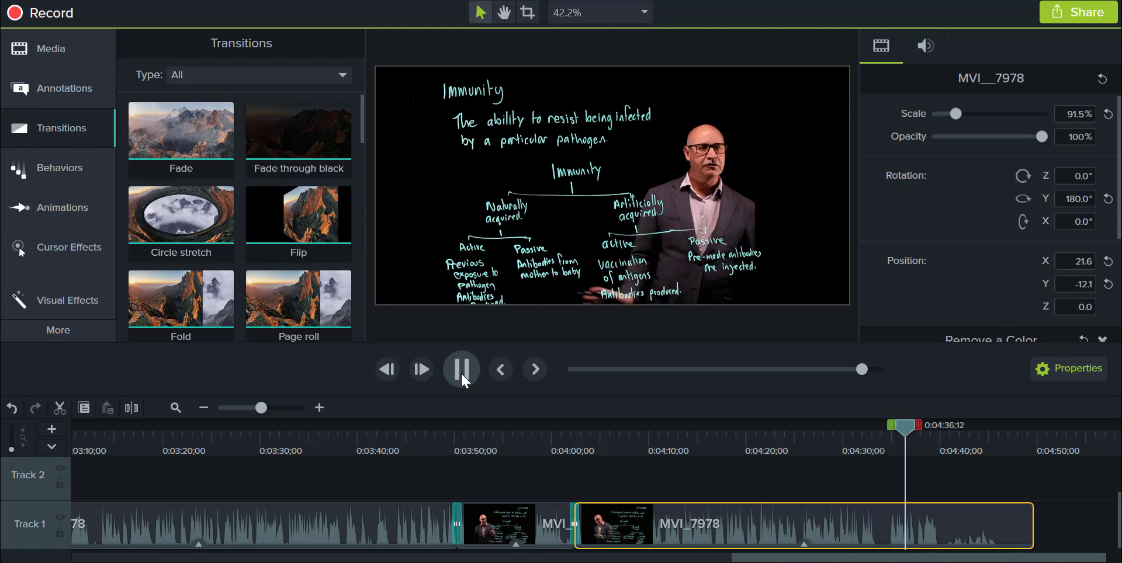
click(461, 372)
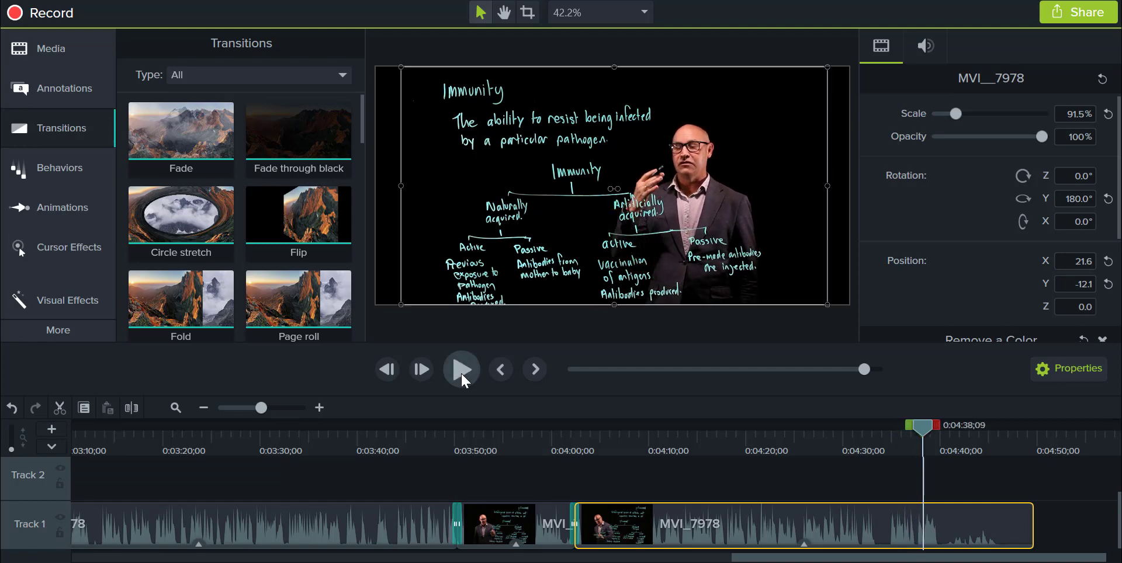
drag(915, 429, 874, 433)
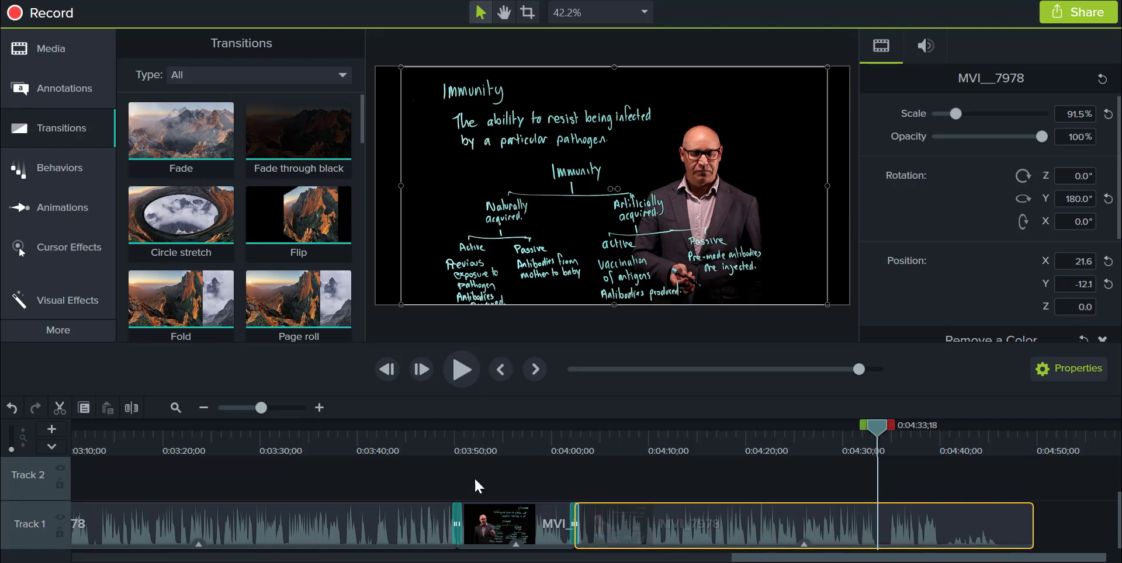
Split at 0:04:33;18, delete the leftover ending, and fade out the end.
click(137, 408)
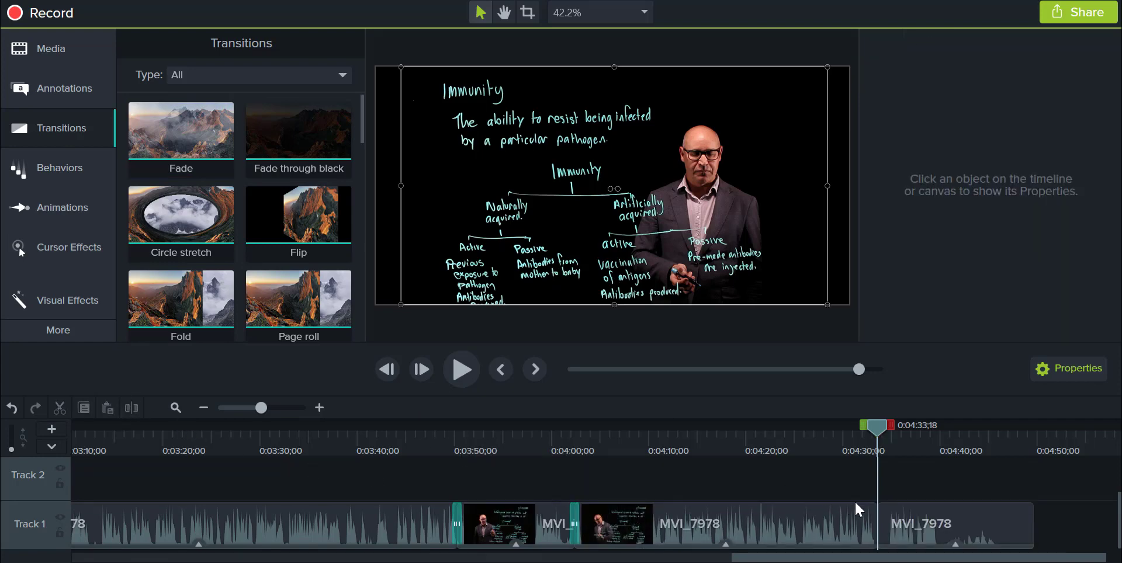
click(906, 520)
key(Delete)
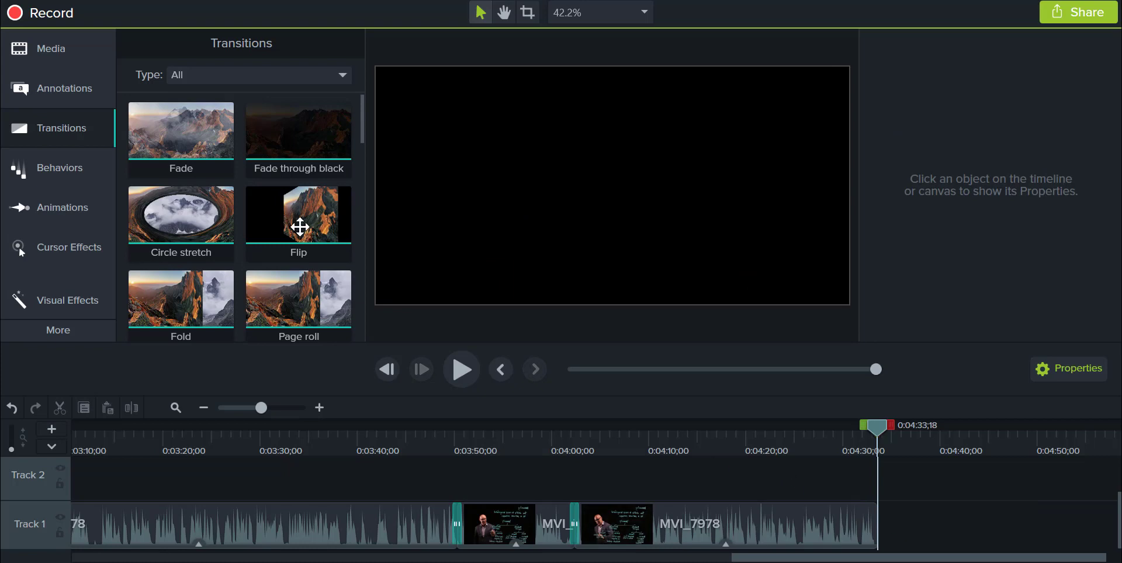
drag(248, 171, 841, 530)
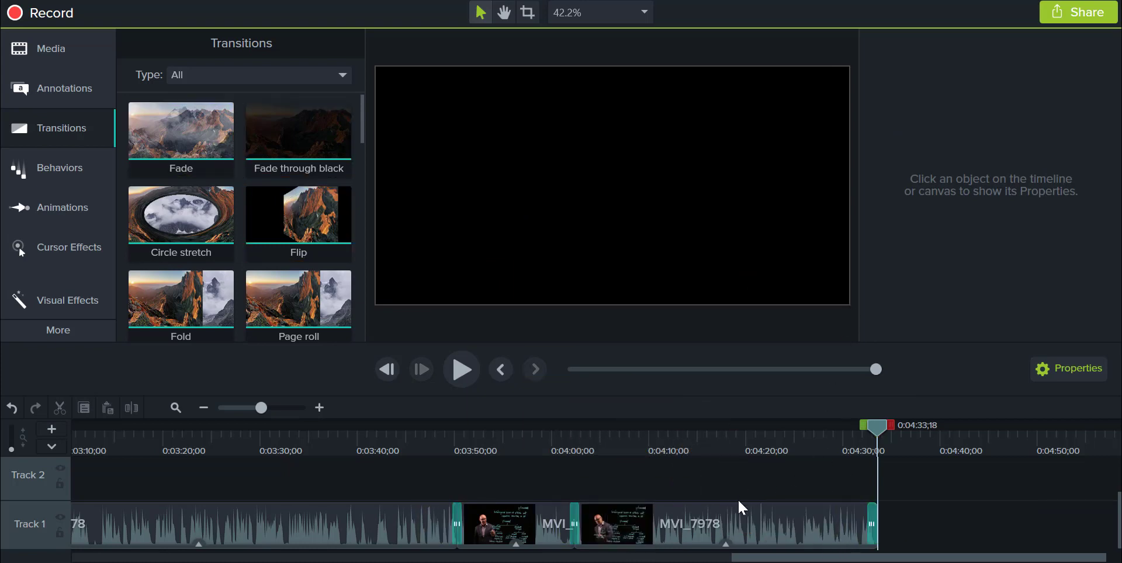
Export to a local file with the 'MP4 only (up to 1080p)' preset, named 'Immunity'.
click(1081, 20)
click(1019, 42)
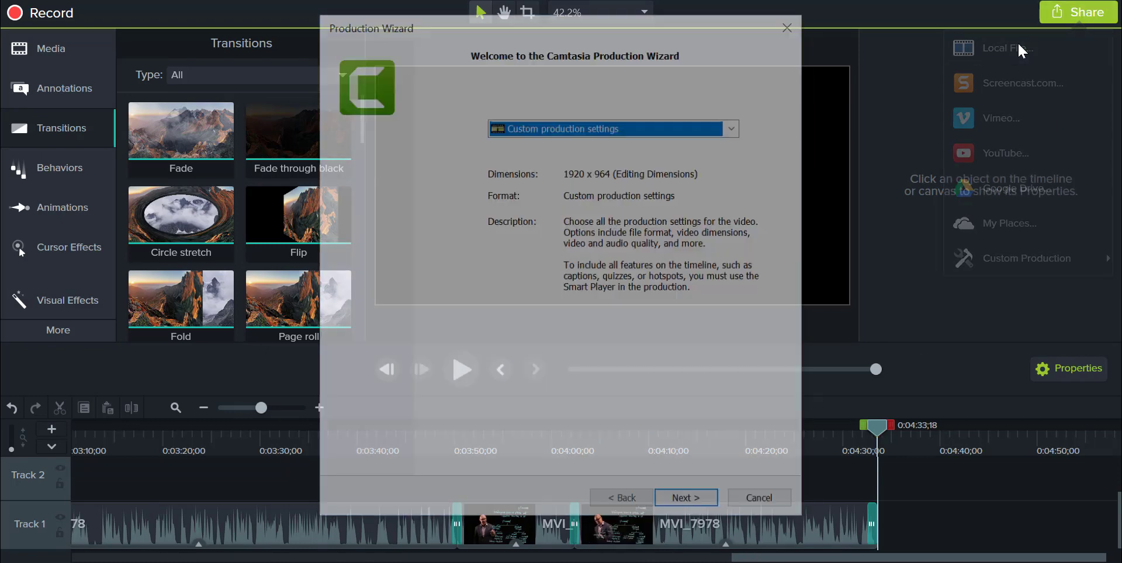
click(734, 126)
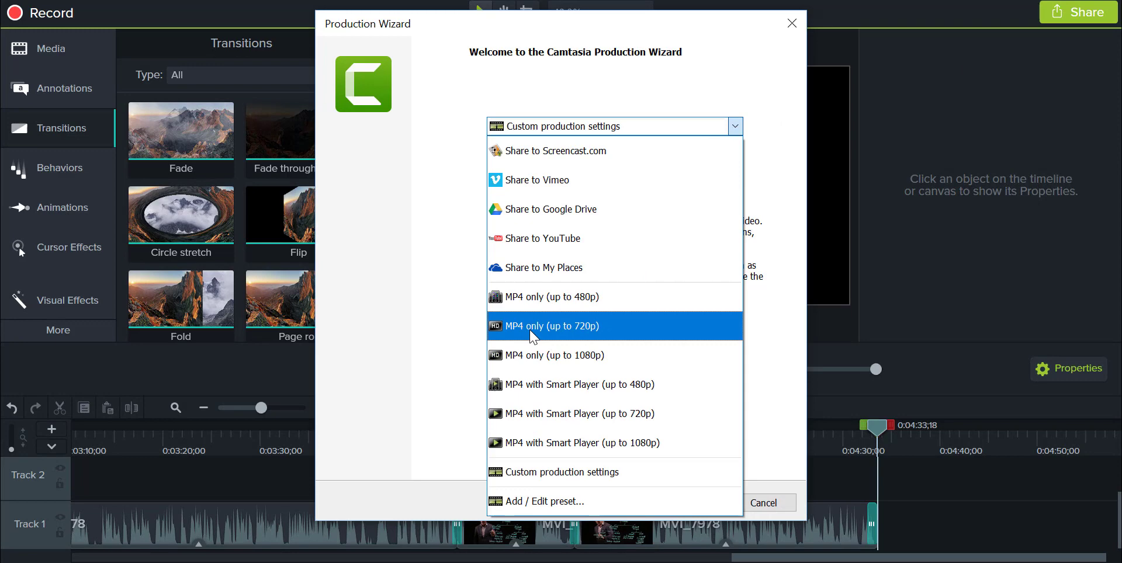
click(530, 355)
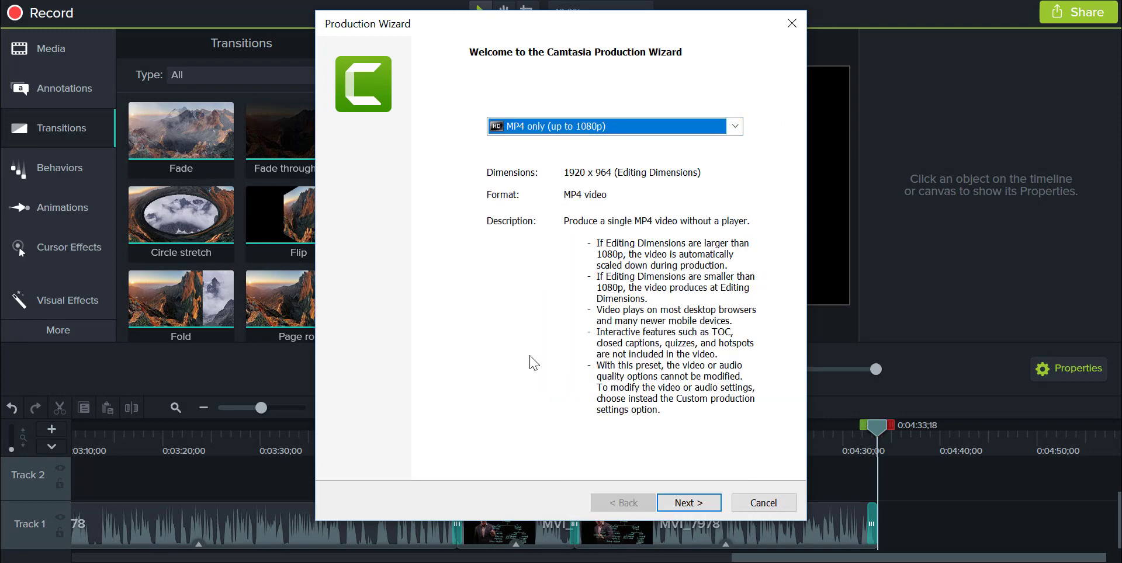
click(688, 509)
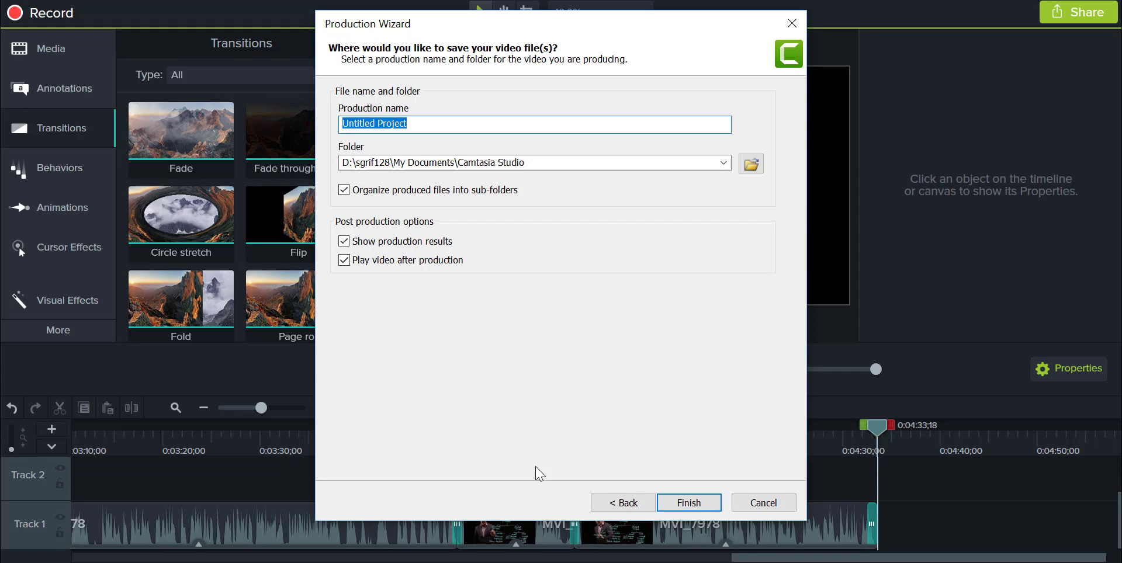
text(Immunity)
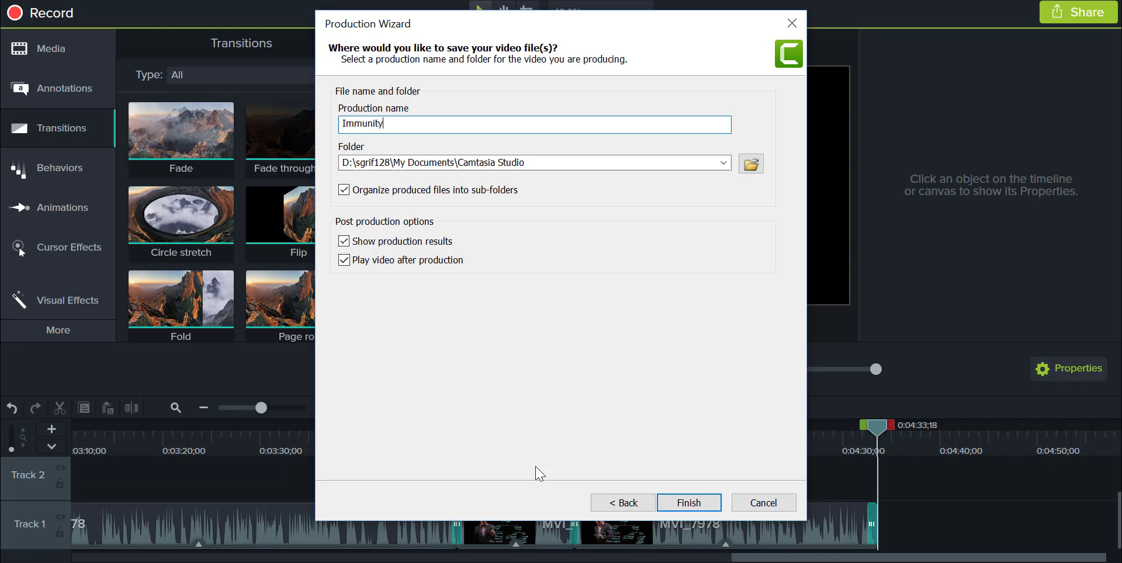